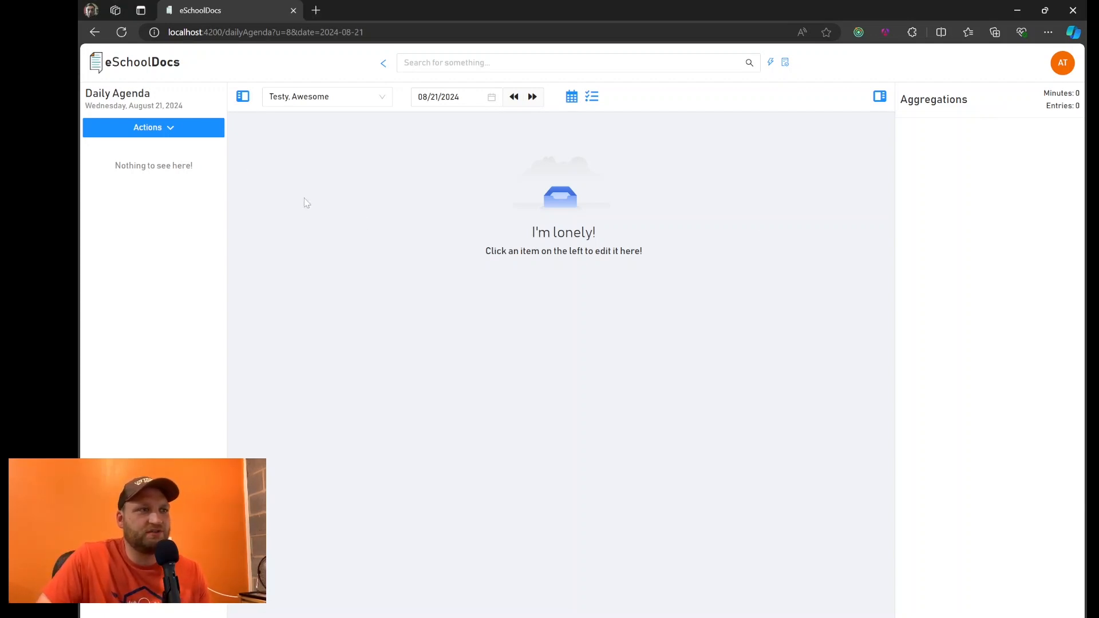
Begin scheduling a one-off therapy session on 08/21/2024 with start time 1:30 PM and stop time 1:45 PM.
left_click(208, 135)
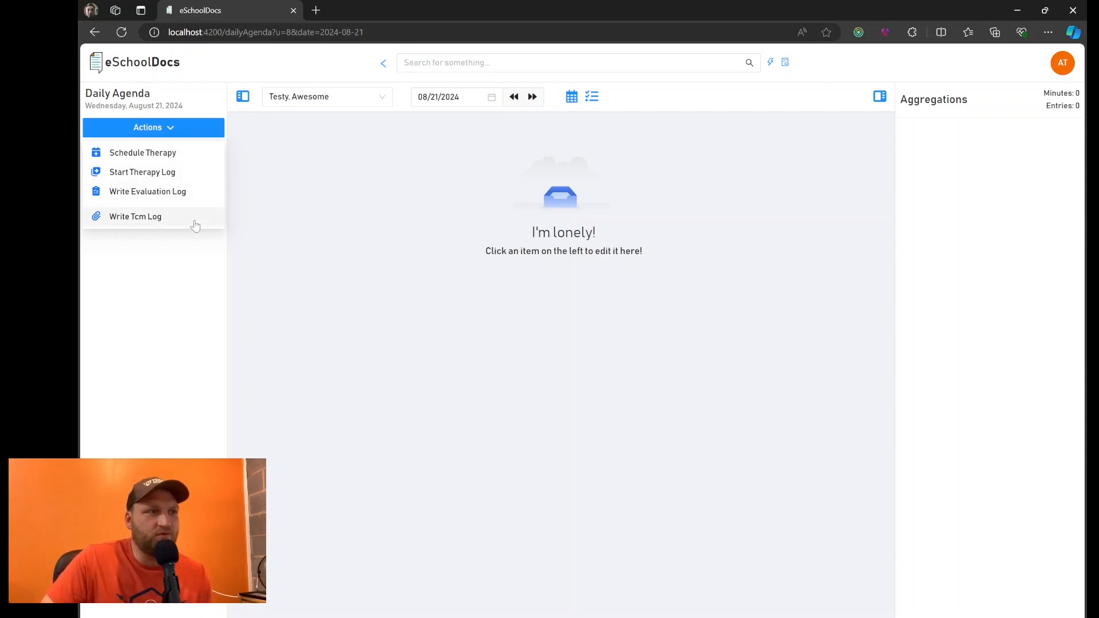
left_click(203, 153)
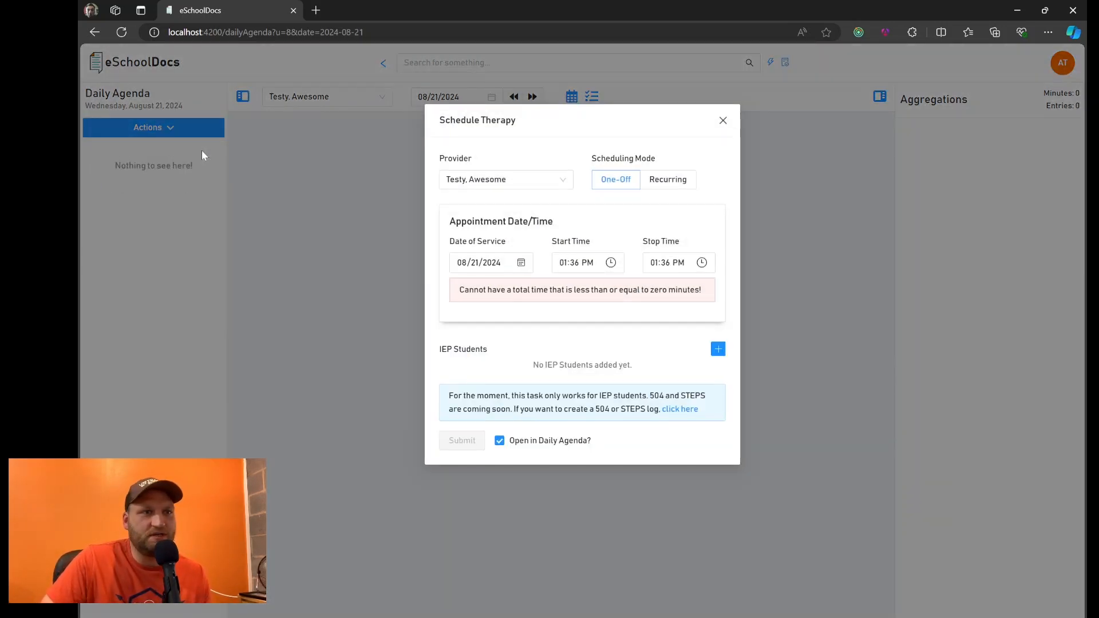
left_click(572, 264)
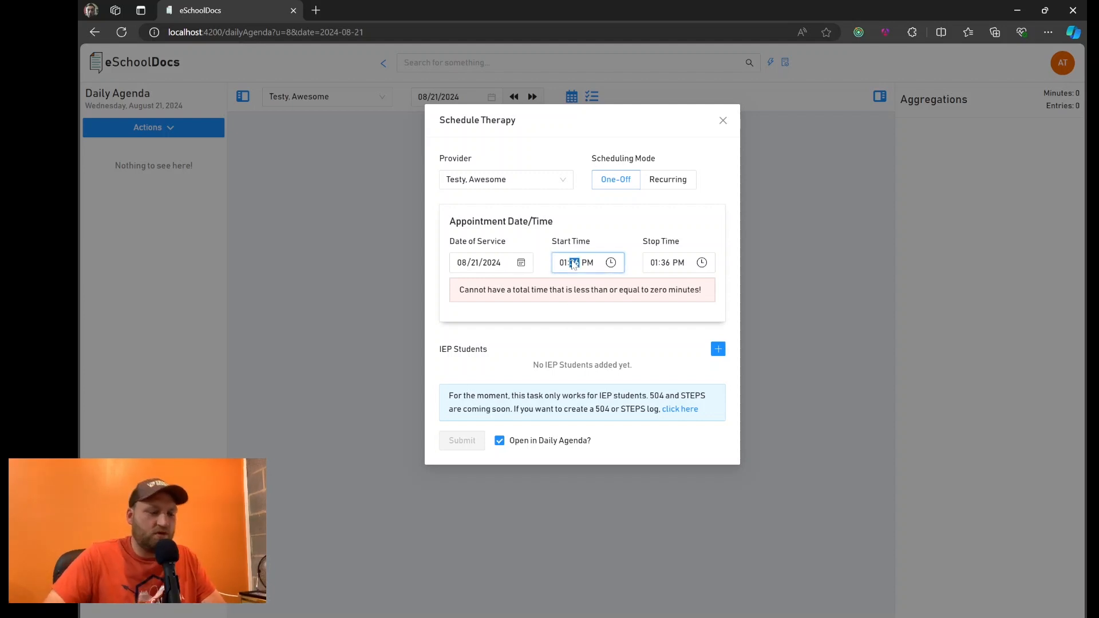
type("00")
key("Tab")
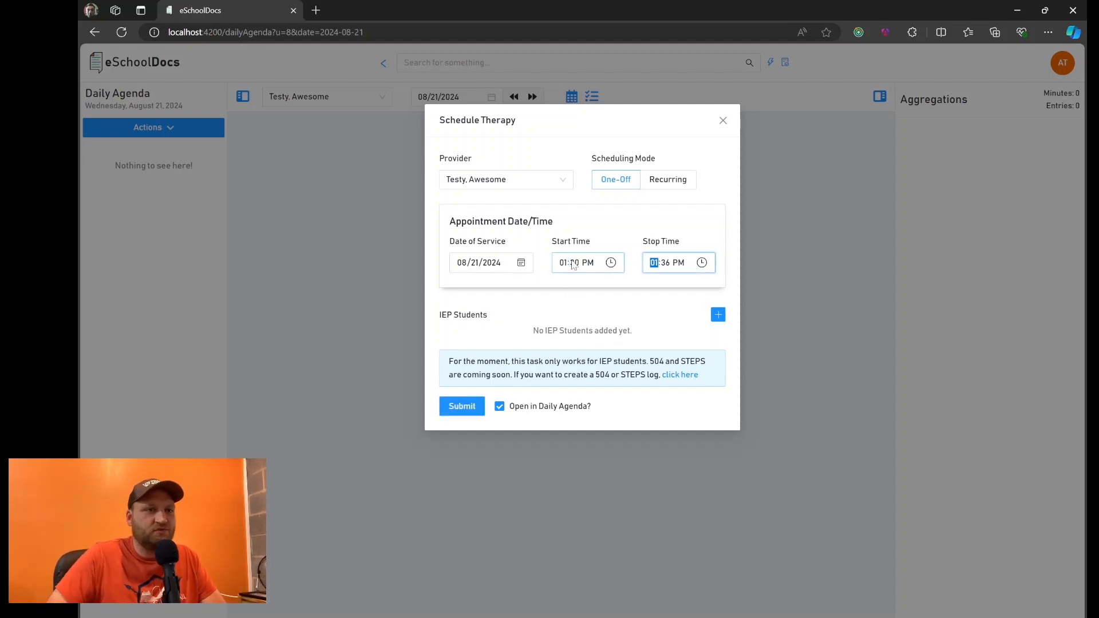
key("Tab")
type("45")
left_click(658, 306)
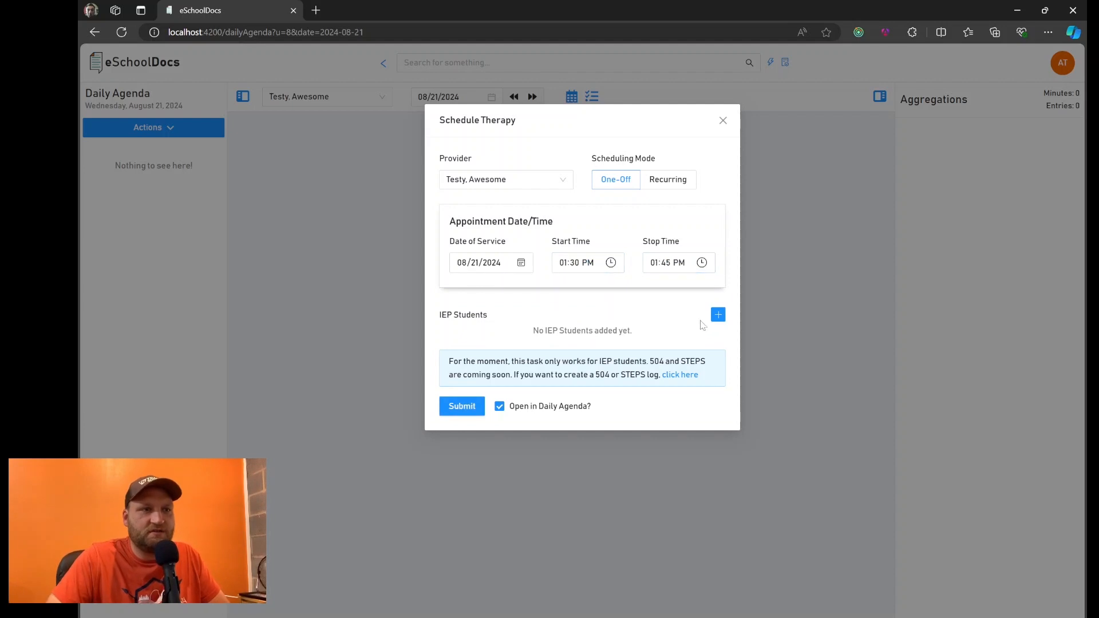
Add an IEP student with the Feb 1, 2024 to Jan 31, 2025 IEP and the Speech-Language Therapy: D SEE (8/1/24 - 1/31/25) service.
left_click(718, 315)
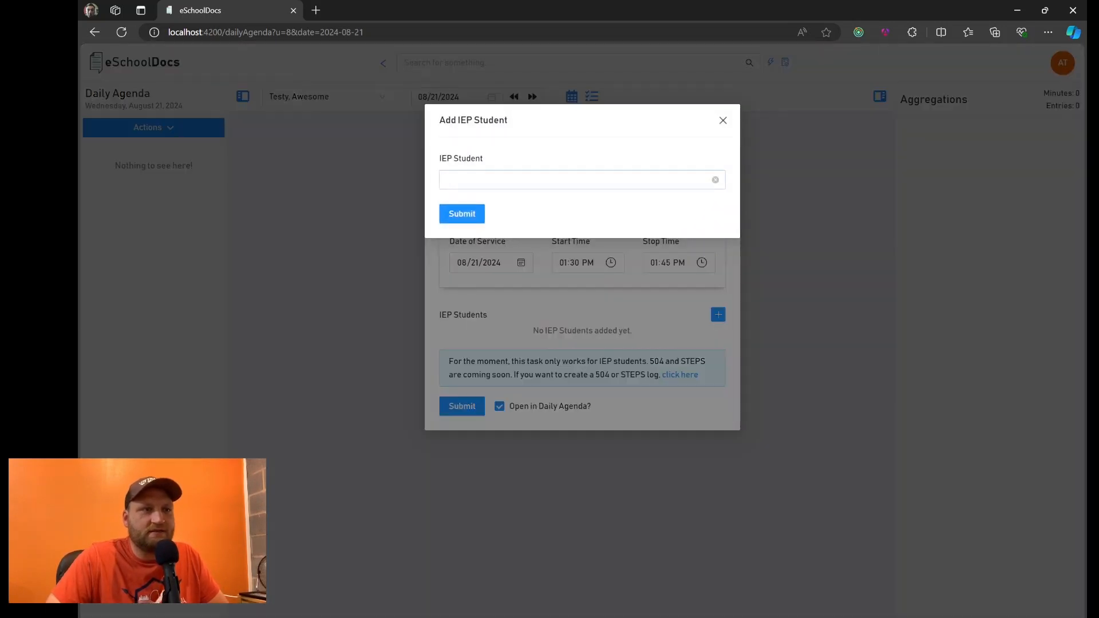
left_click(500, 180)
left_click(500, 223)
left_click(503, 232)
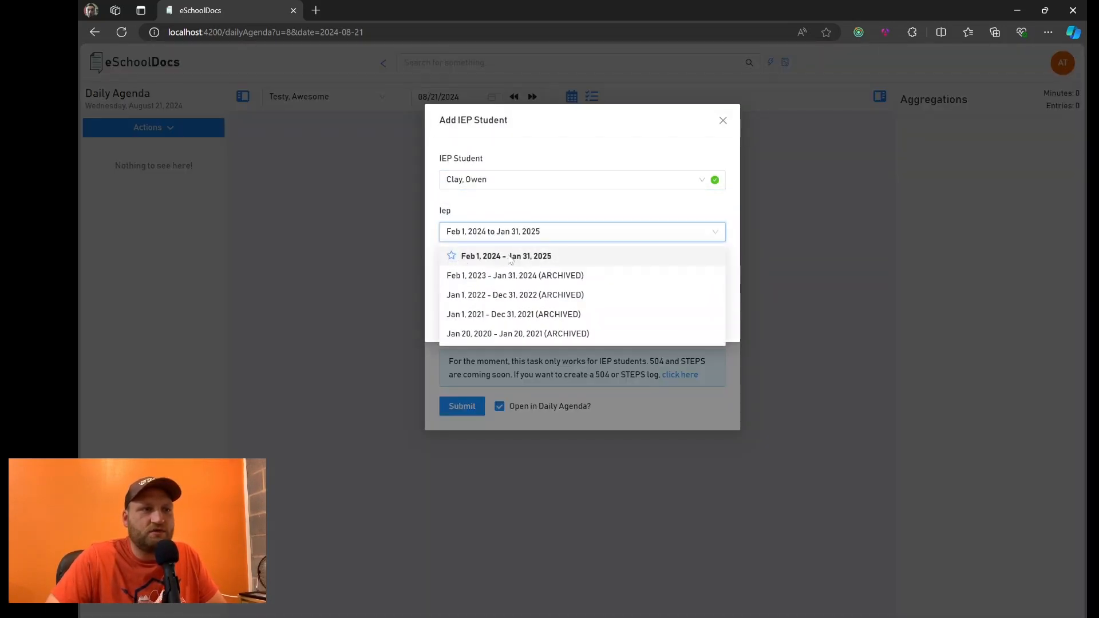
left_click(498, 255)
left_click(494, 285)
left_click(498, 327)
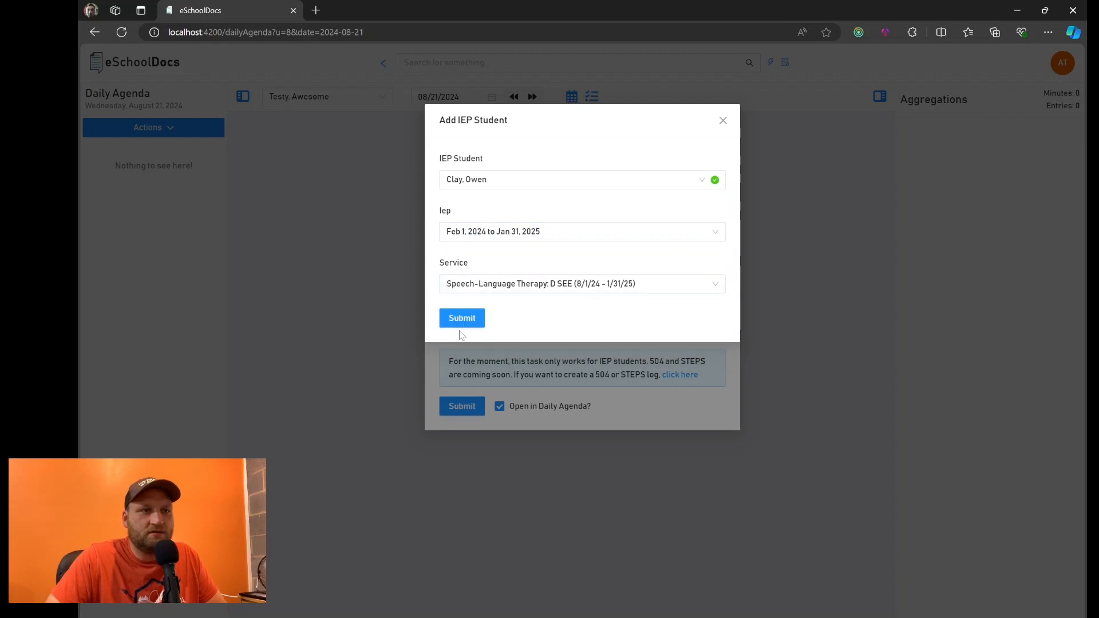
left_click(461, 319)
Add a second IEP student with the Jul 19, 2024 - Jul 18, 2025 IEP and Speech-Language Therapy D SEE service, and submit the therapy schedule.
left_click(718, 314)
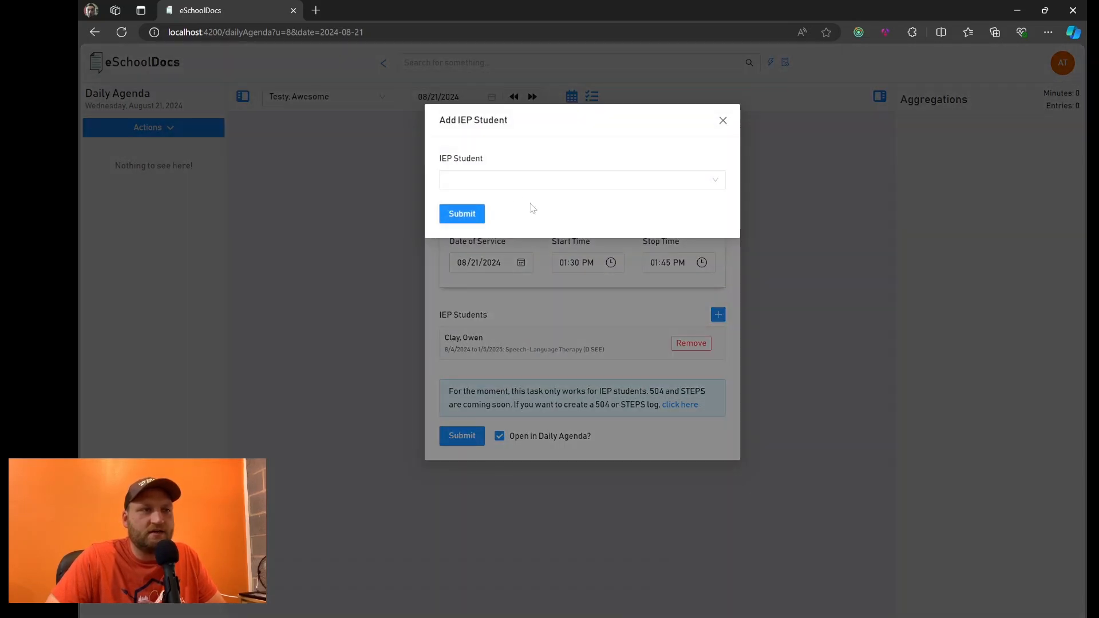
left_click(515, 180)
left_click(505, 244)
left_click(491, 232)
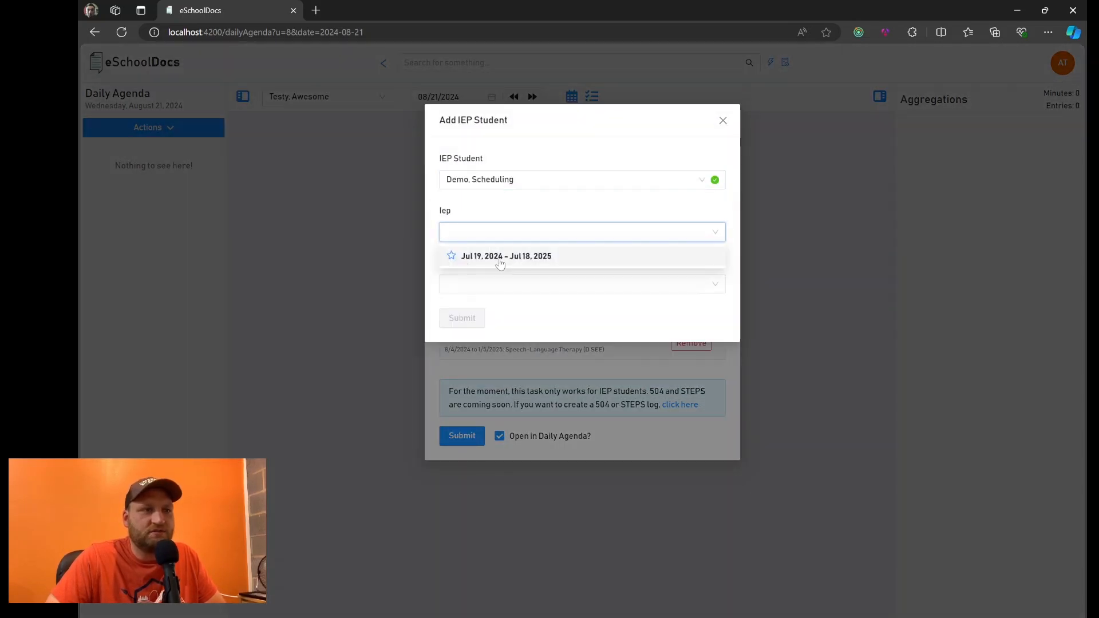
left_click(498, 255)
left_click(498, 285)
left_click(500, 309)
left_click(461, 319)
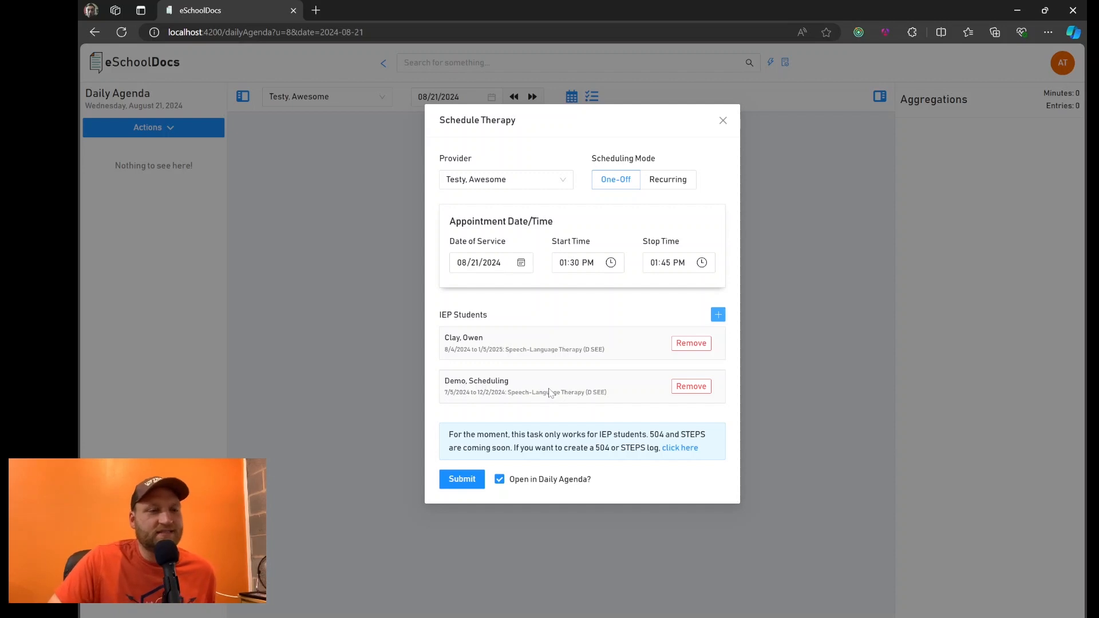
left_click(457, 480)
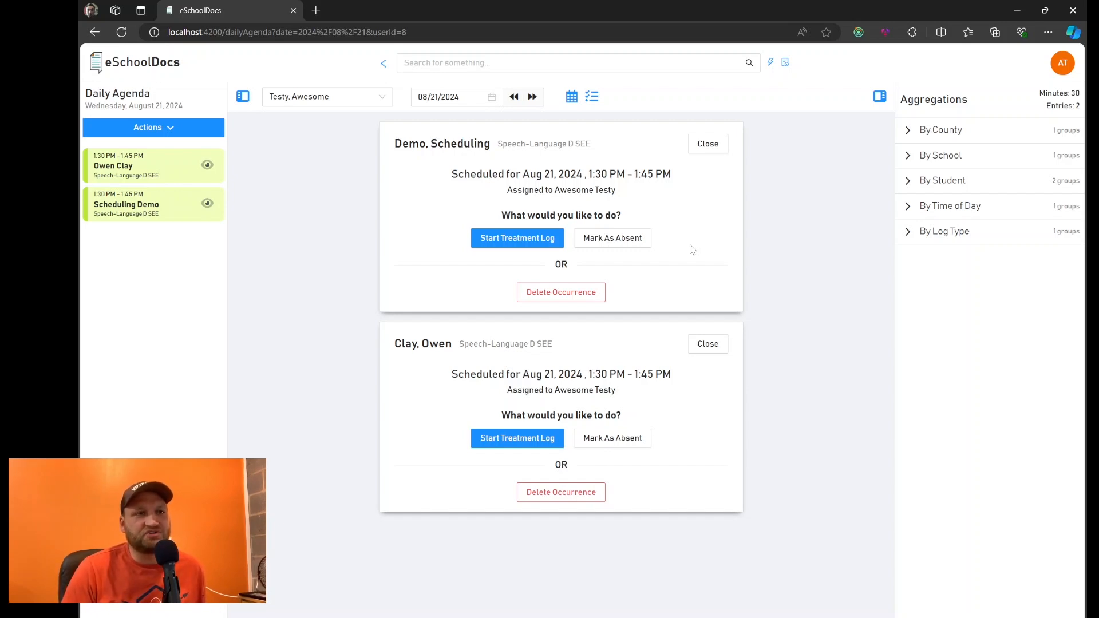
Start a treatment log for the upper scheduled appointment and mark the other student as absent.
left_click(530, 241)
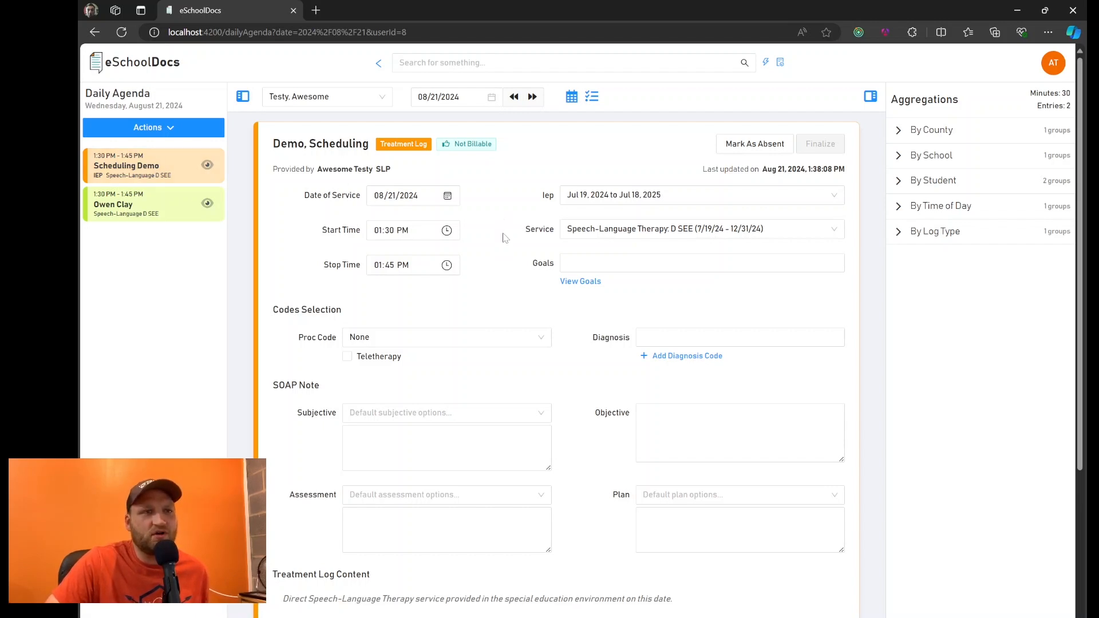
scroll(506, 238, "down", 4)
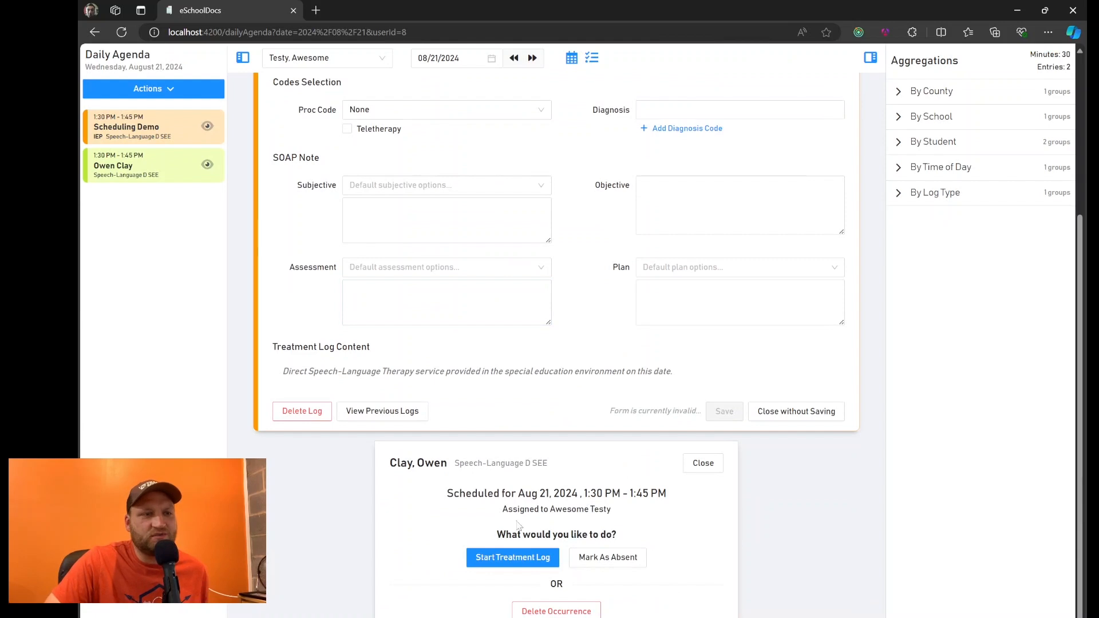
left_click(615, 559)
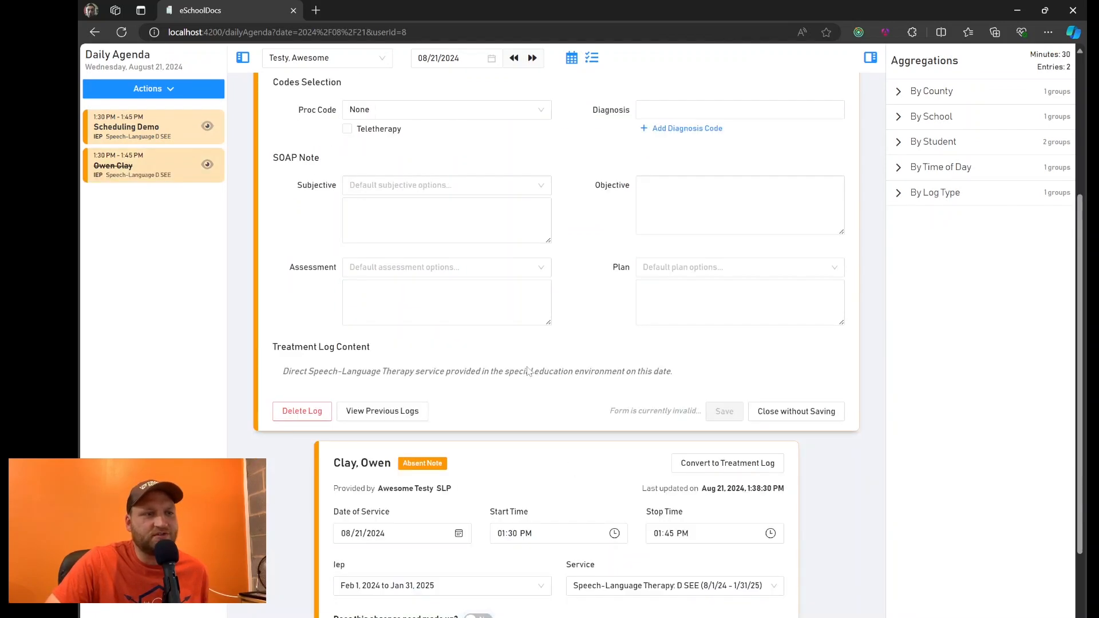
scroll(529, 373, "down", 2)
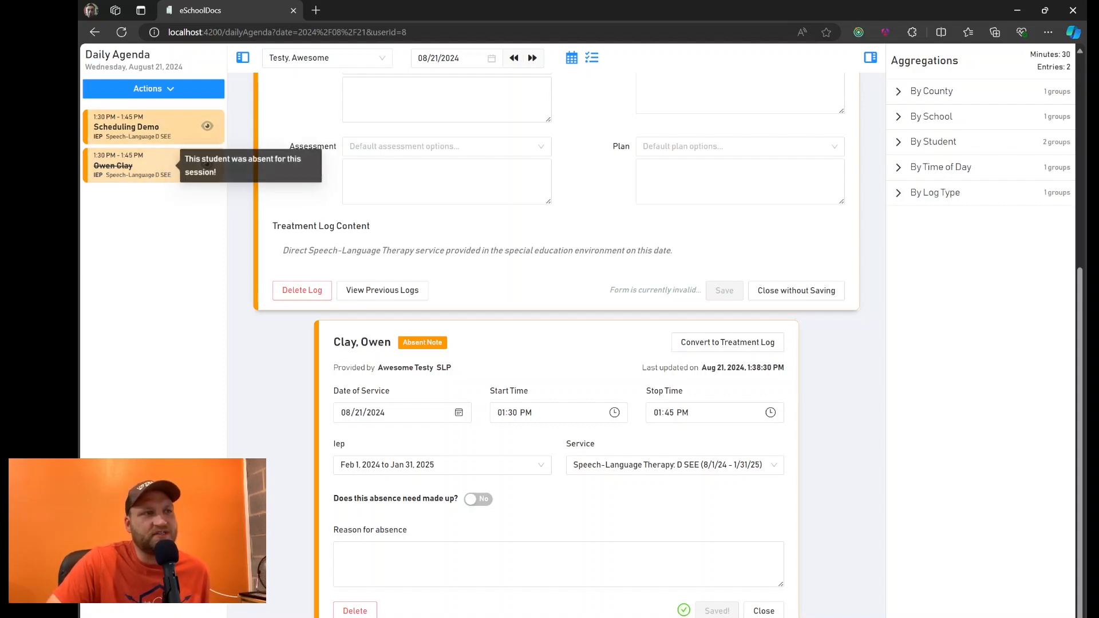
Close the absent note and treatment log through their agenda entries, and briefly reopen the treatment log.
left_click(172, 167)
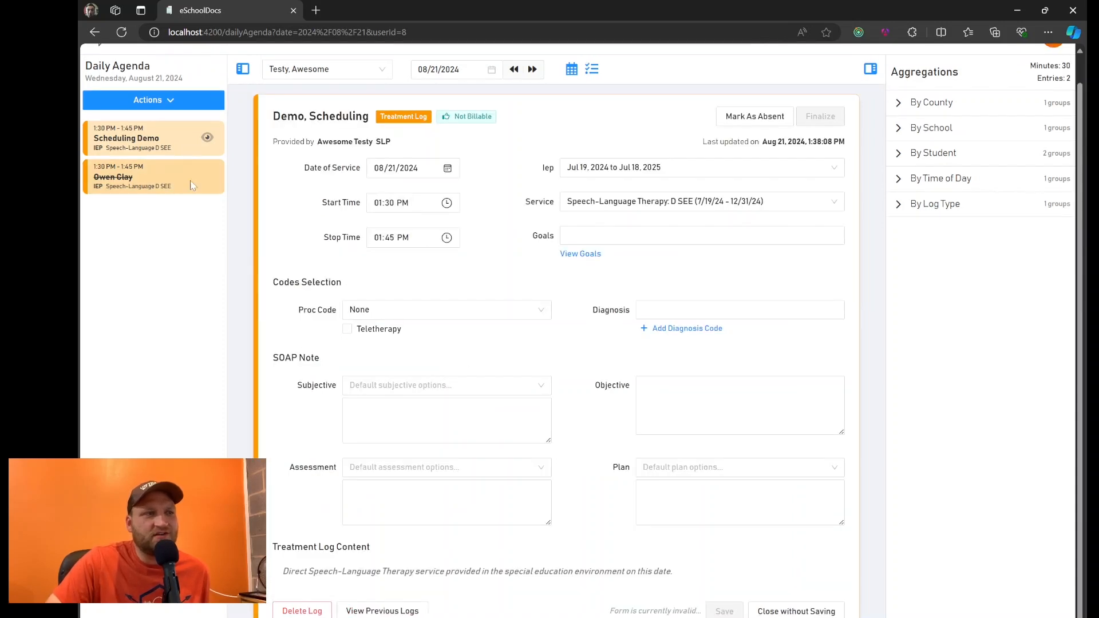
left_click(173, 141)
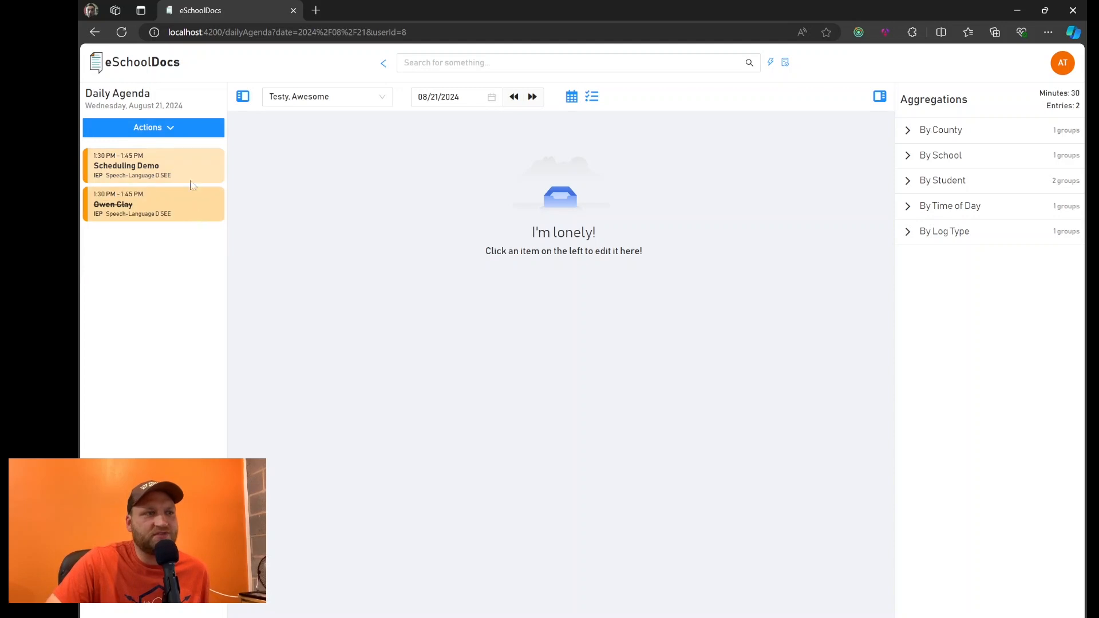
left_click(170, 176)
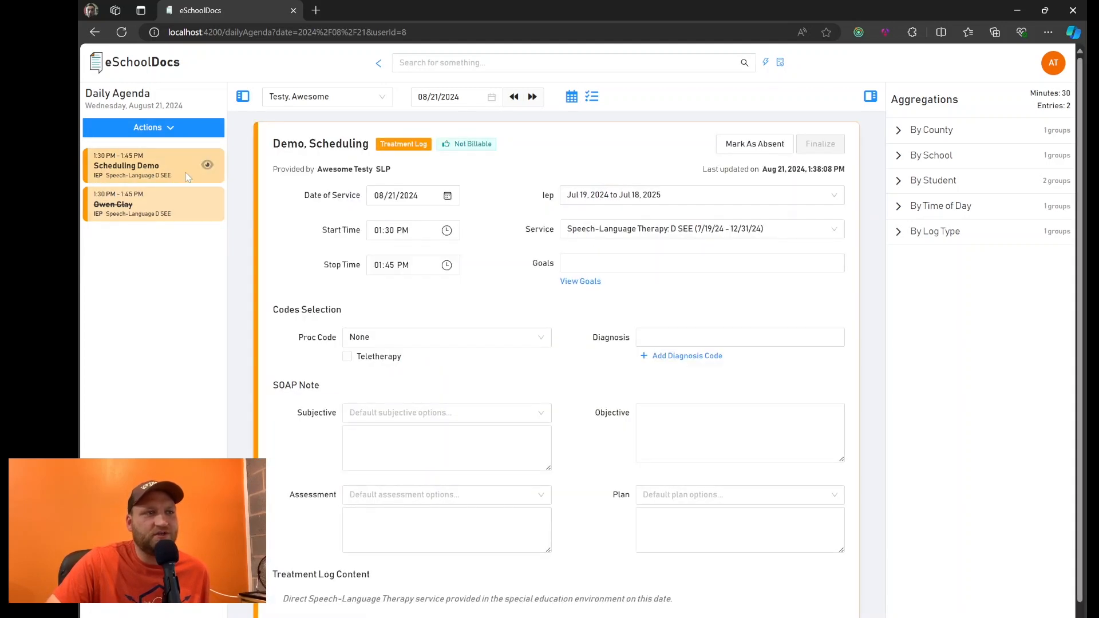
left_click(179, 171)
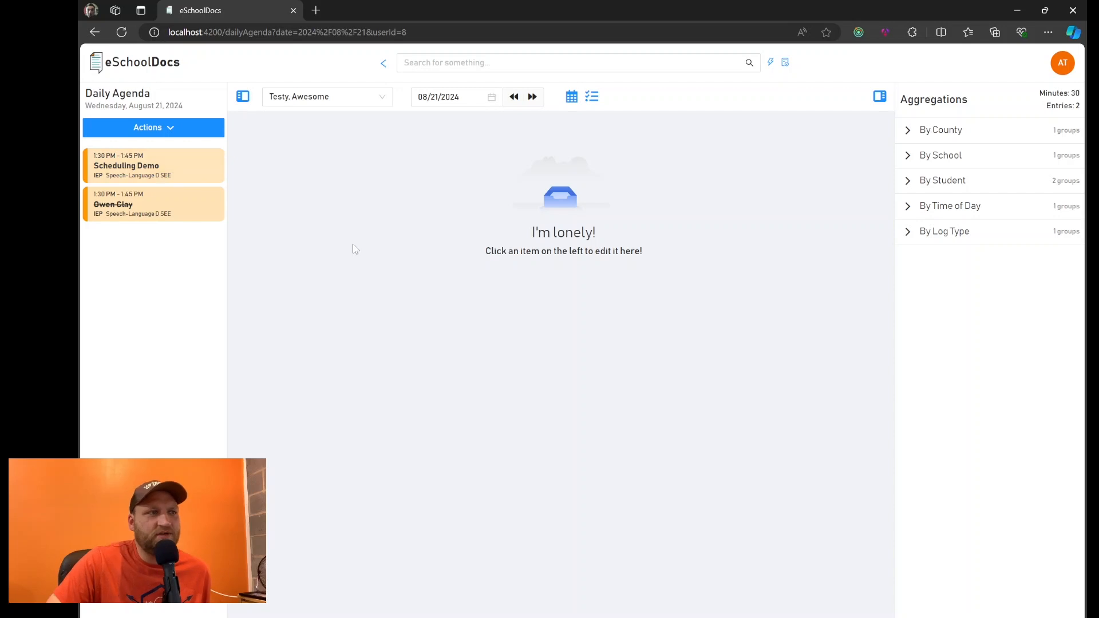
Begin an evaluation log for Speech-Language Therapy on 08/21/2024, running from 9:00 AM to 9:30 AM.
left_click(169, 128)
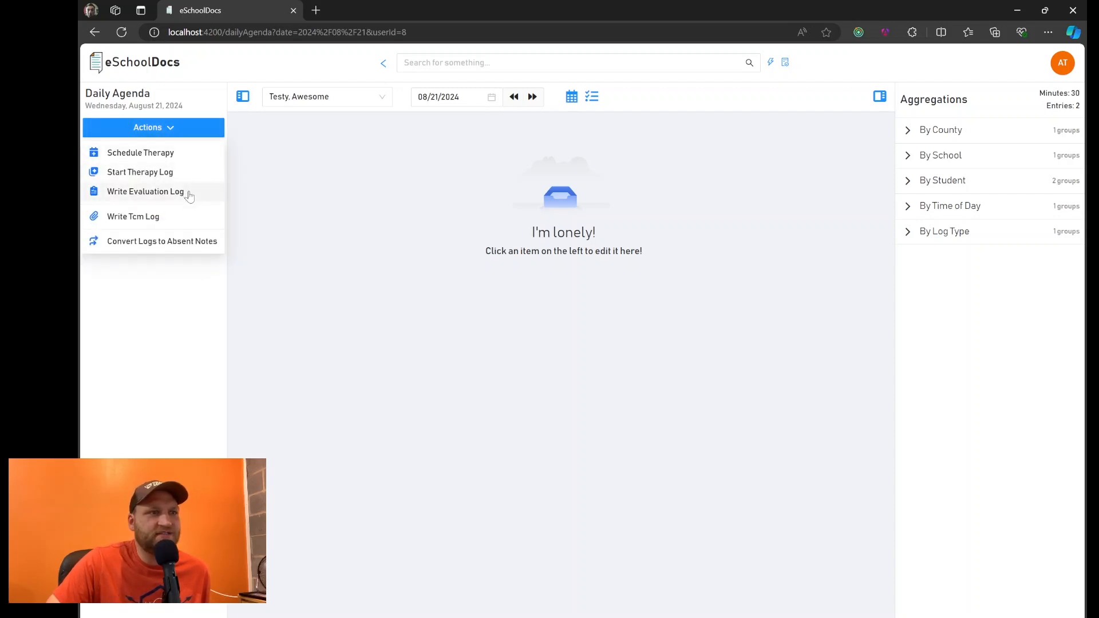
left_click(146, 191)
left_click(916, 171)
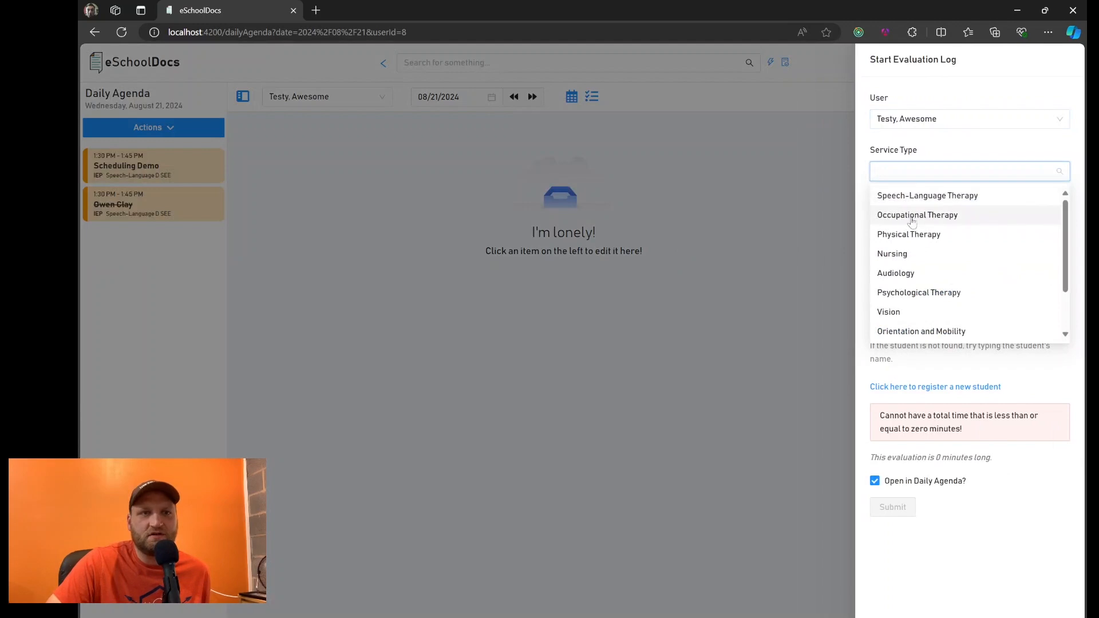
left_click(918, 198)
left_click(881, 278)
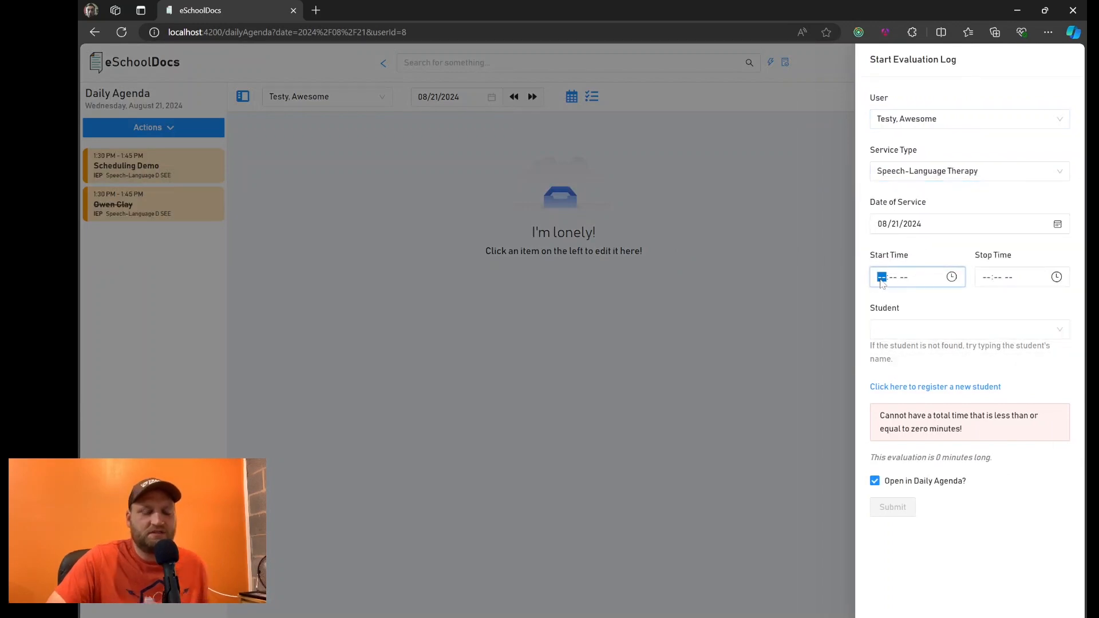
type("0900a")
key("Tab")
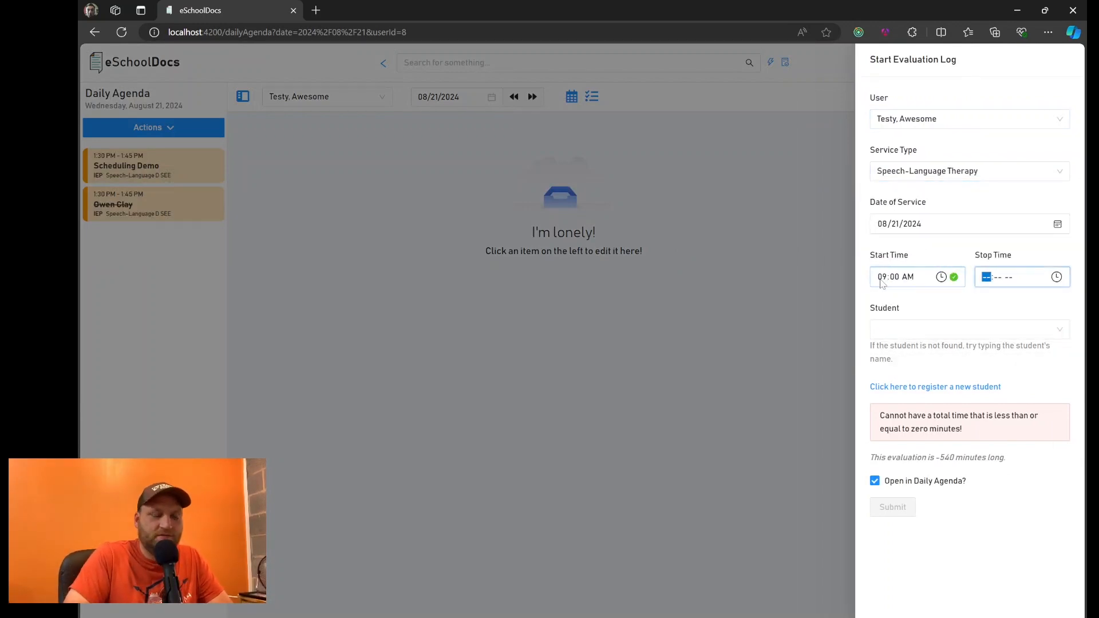
type("0930a")
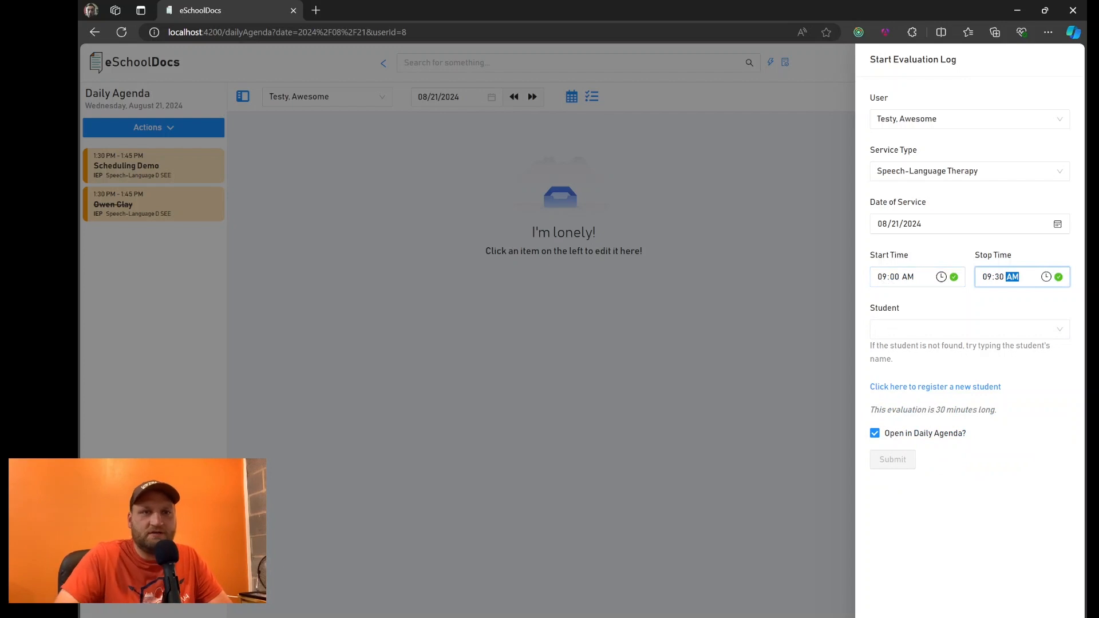
Choose the new student for the evaluation log and submit it with opening in the daily agenda enabled.
left_click(915, 330)
left_click(900, 432)
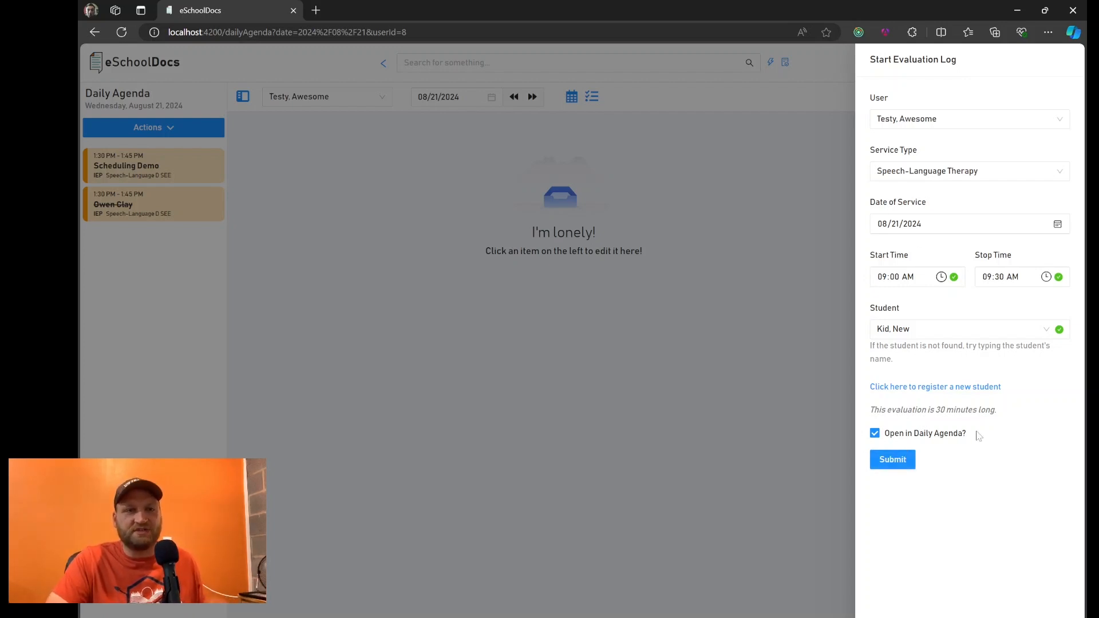
left_click(900, 465)
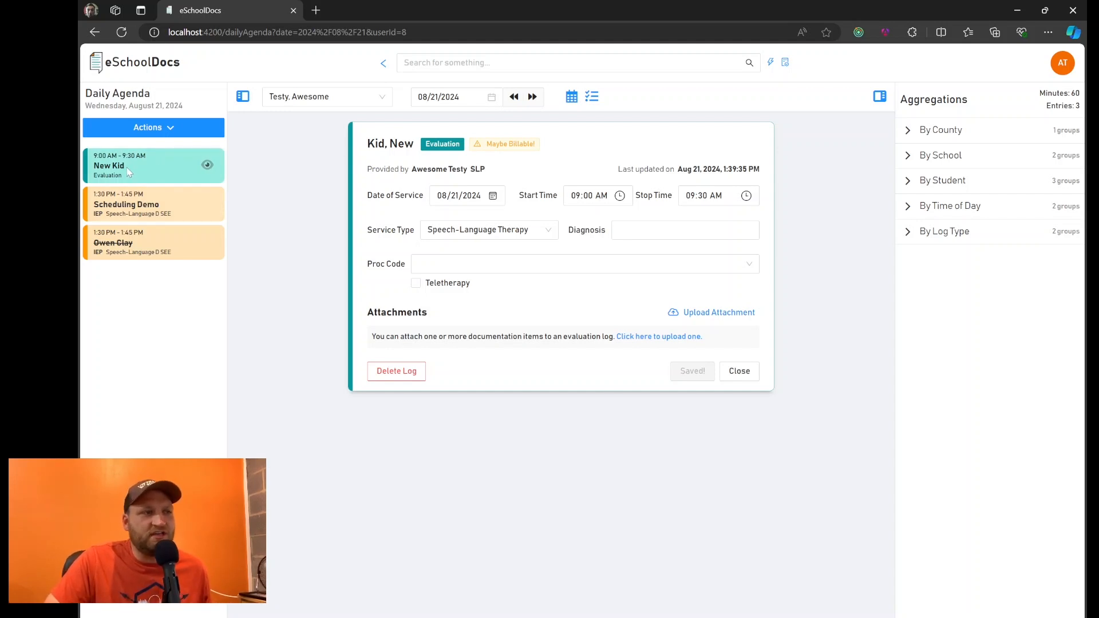
Open the 1:30 PM treatment log alongside the evaluation log and look over its form.
left_click(171, 207)
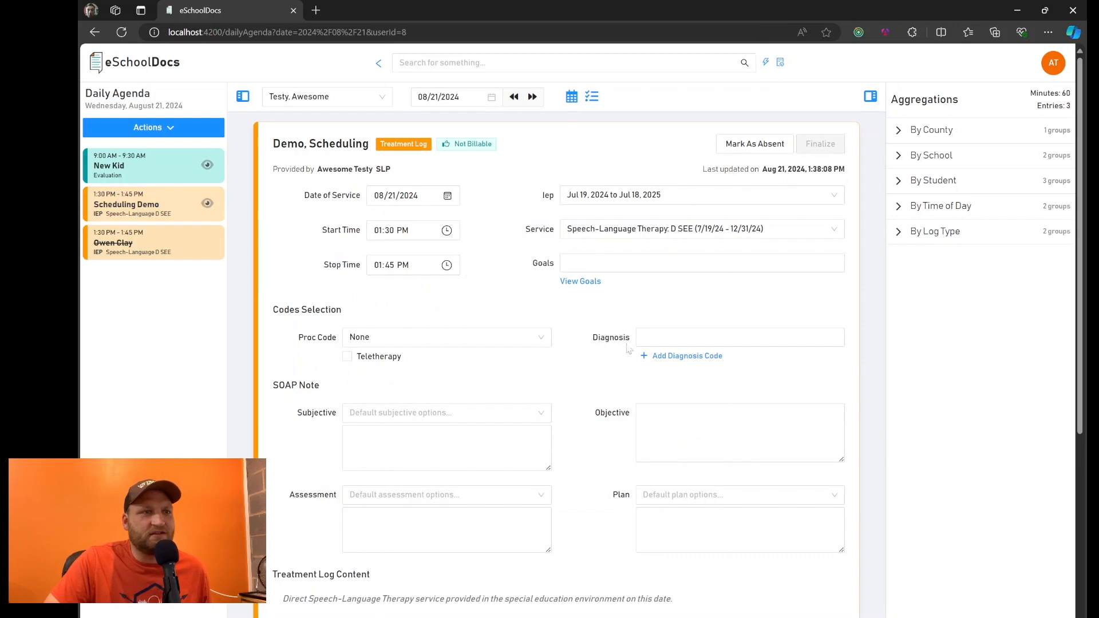
scroll(572, 326, "down", 5)
scroll(573, 326, "up", 5)
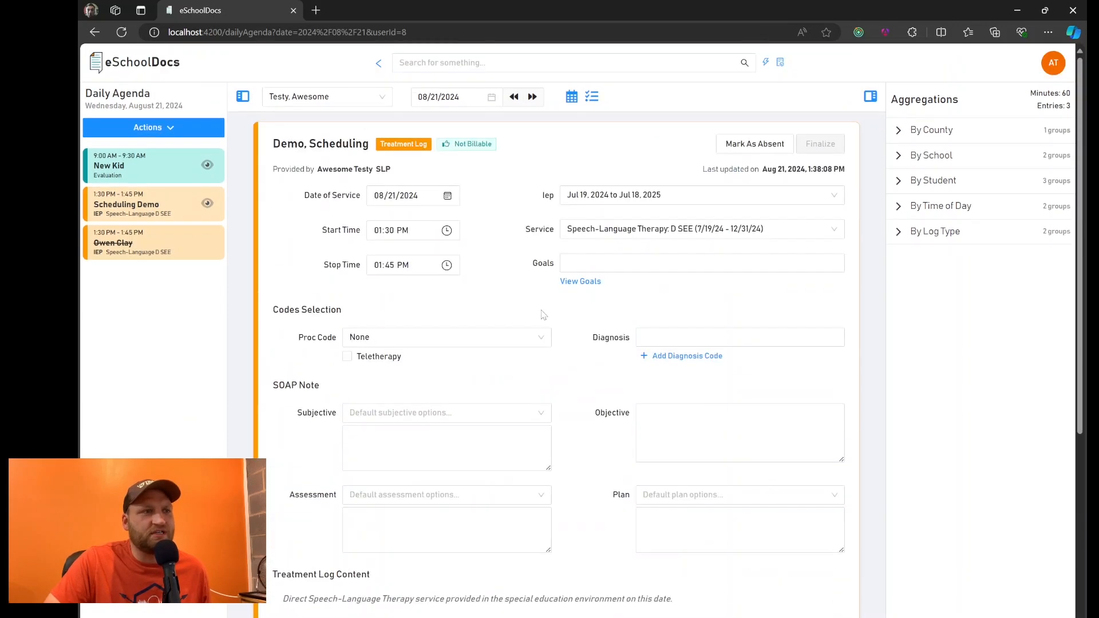
Create a TCM log for the student marked absent on 08/21/2024, from 10:00 AM to 10:06 AM, opened in the daily agenda.
left_click(185, 127)
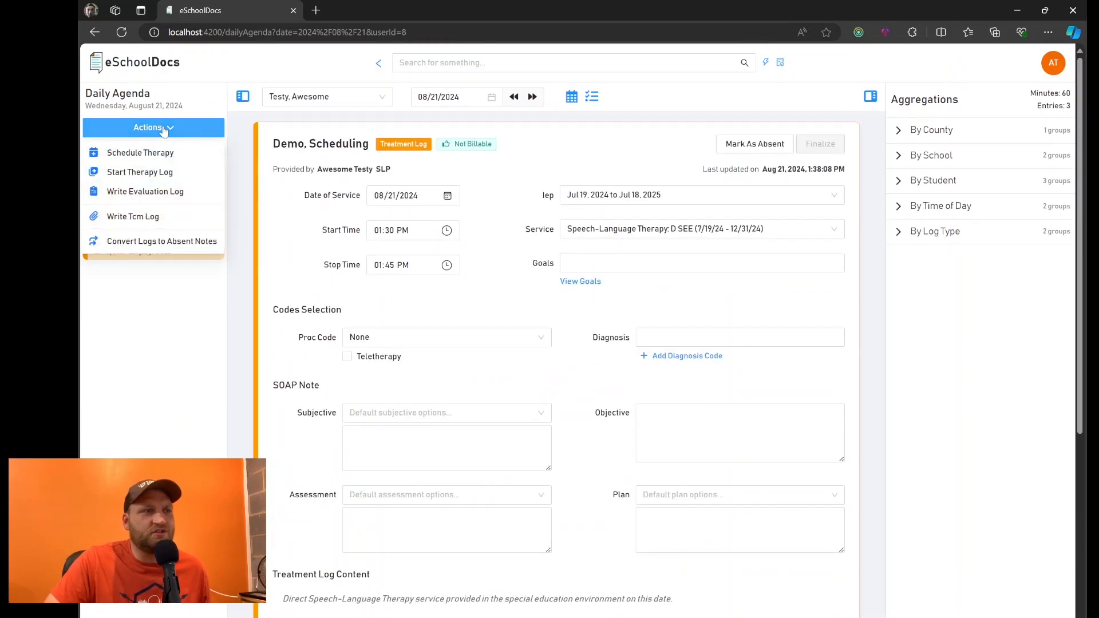
left_click(159, 220)
left_click(873, 228)
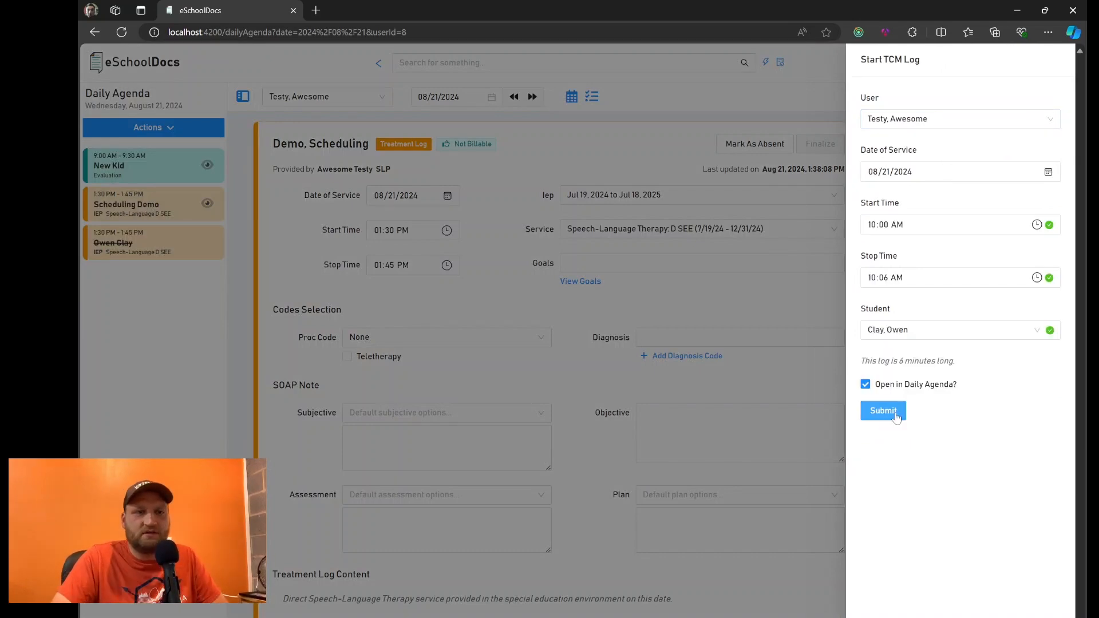
left_click(888, 410)
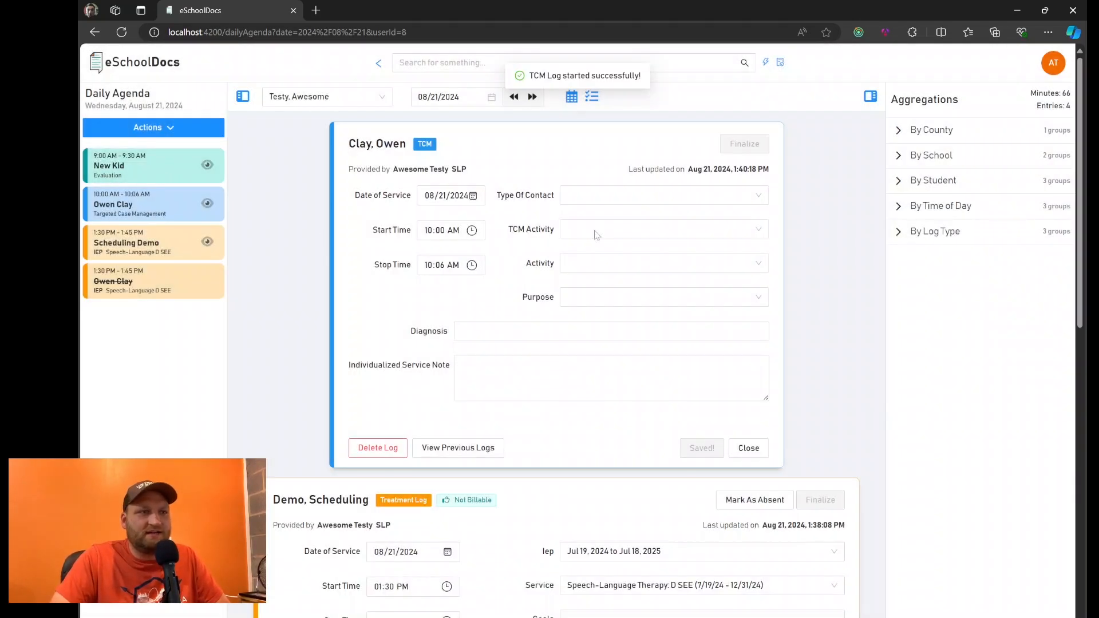
scroll(501, 303, "down", 10)
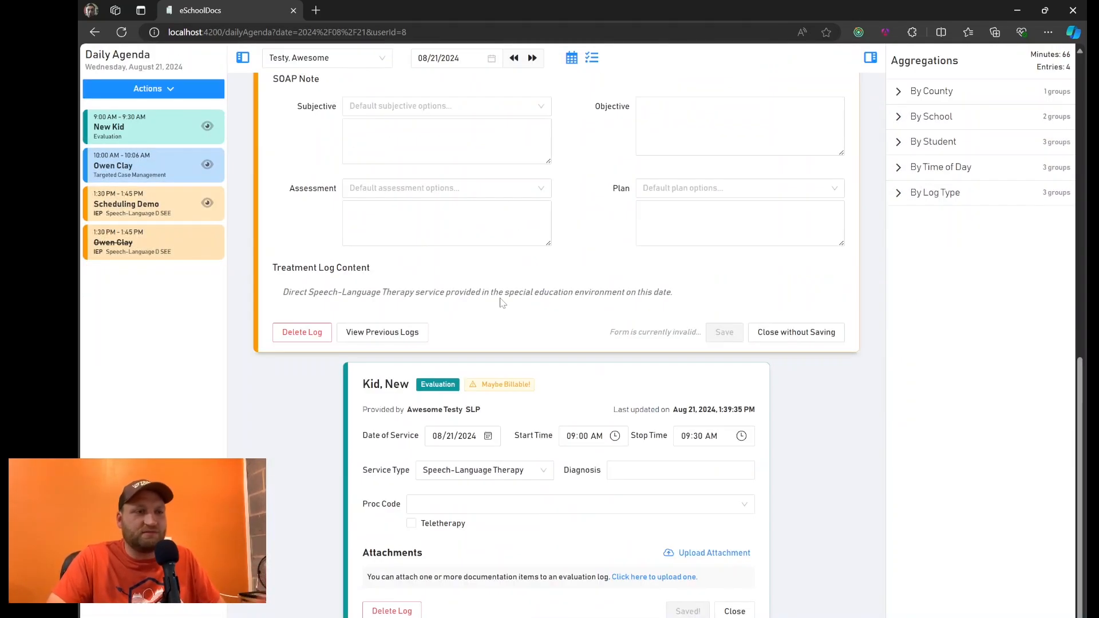
scroll(572, 263, "up", 8)
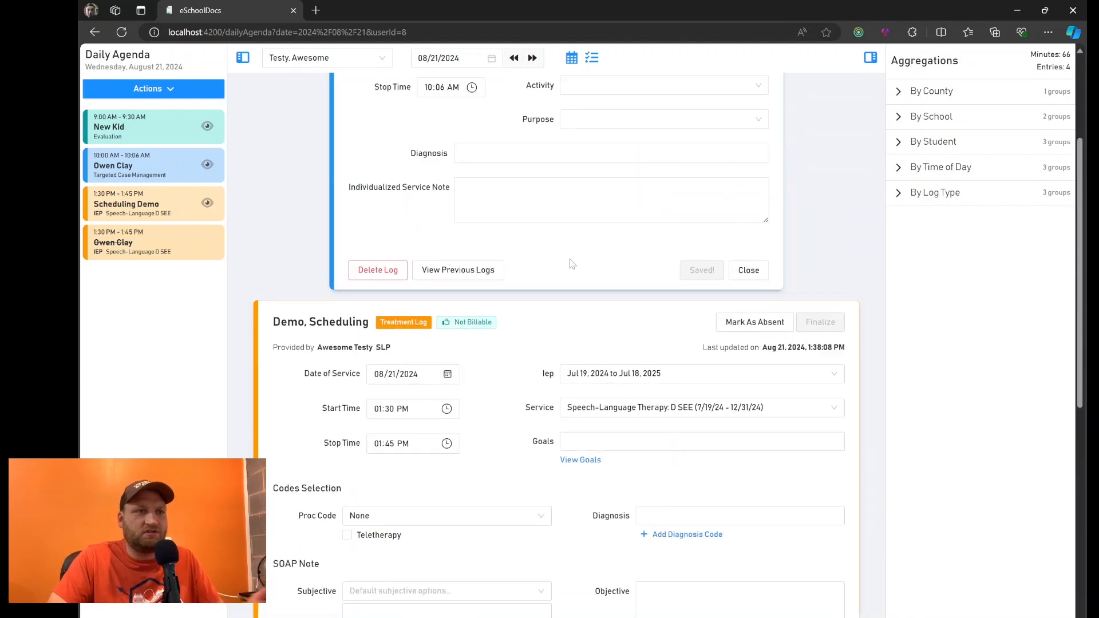
scroll(571, 264, "up", 3)
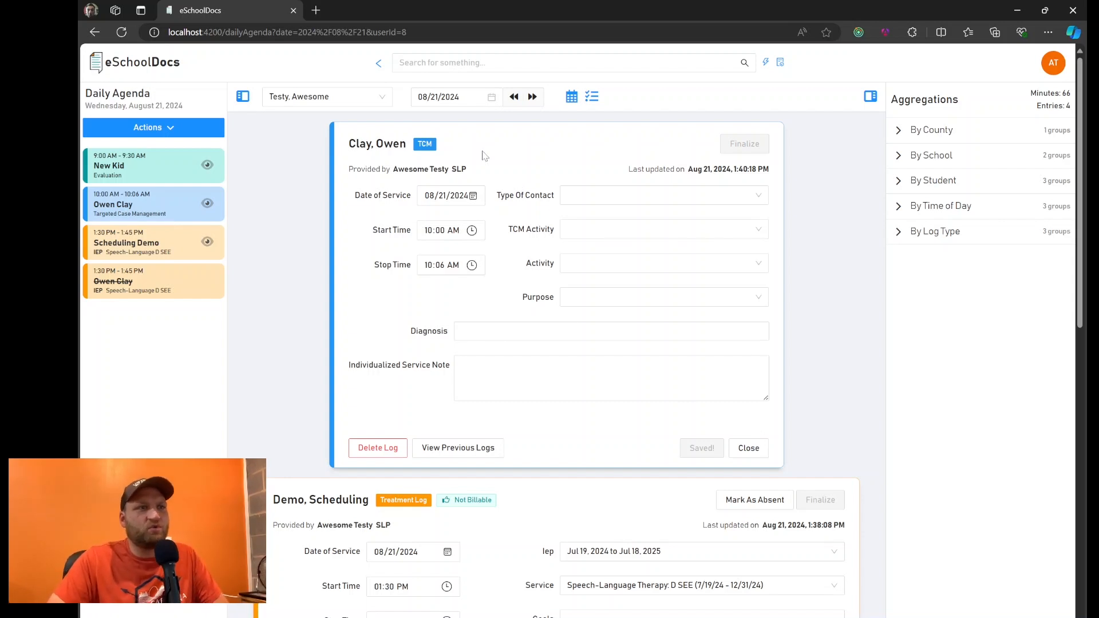
Set the TCM log's contact type to Face To Face, TCM activity to A - Needs Assessment/Reassessment, and activity to A. Assess/Reassess Student.
left_click(606, 199)
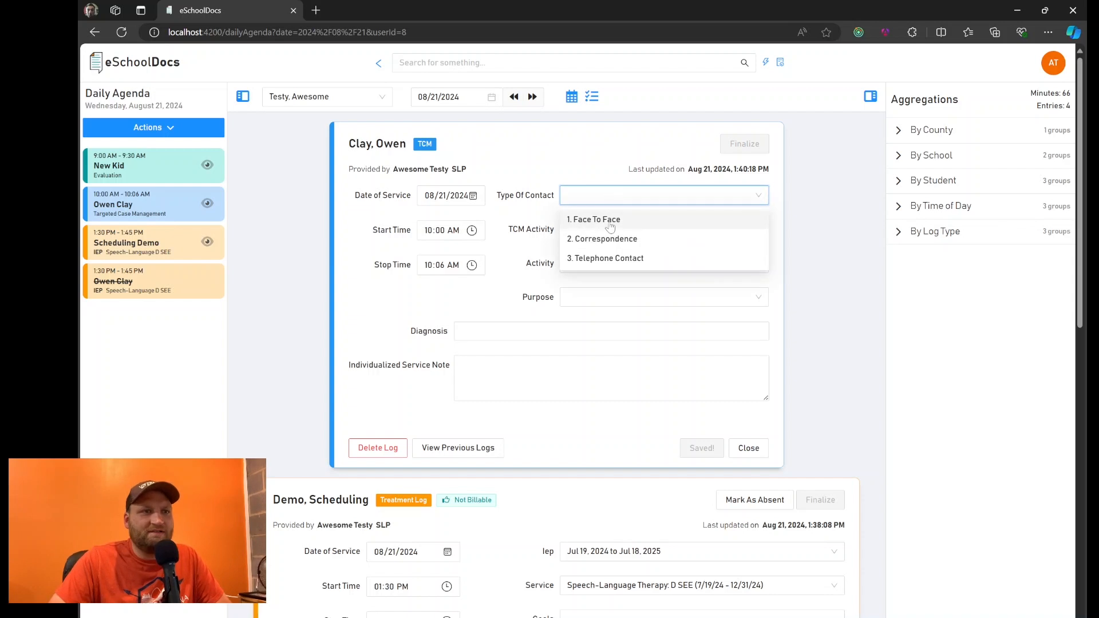
left_click(608, 220)
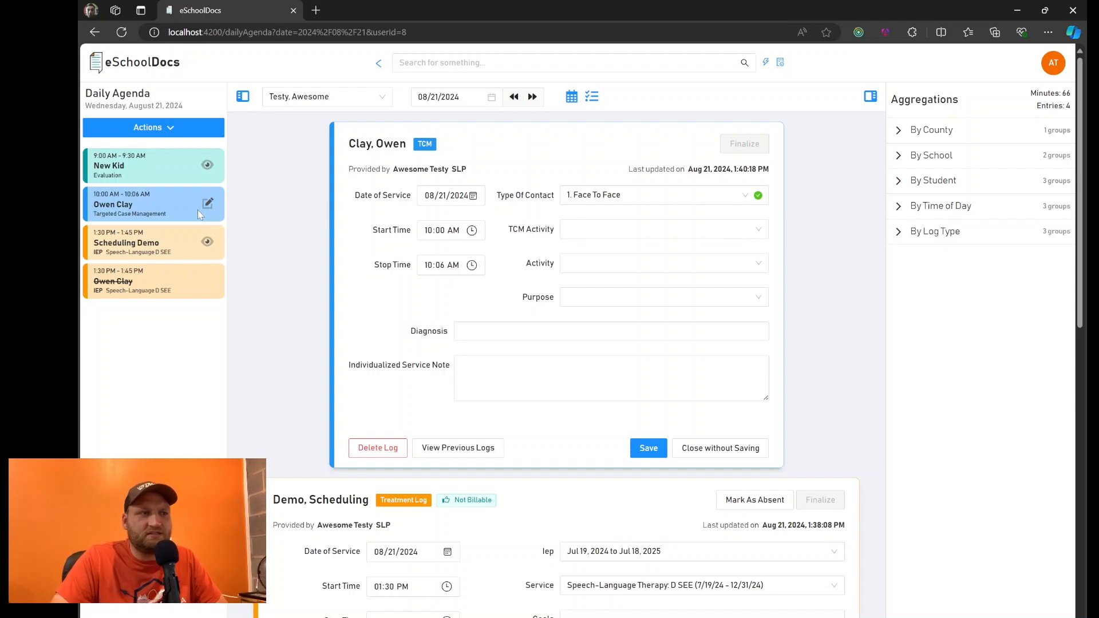
left_click(624, 234)
left_click(617, 250)
left_click(582, 263)
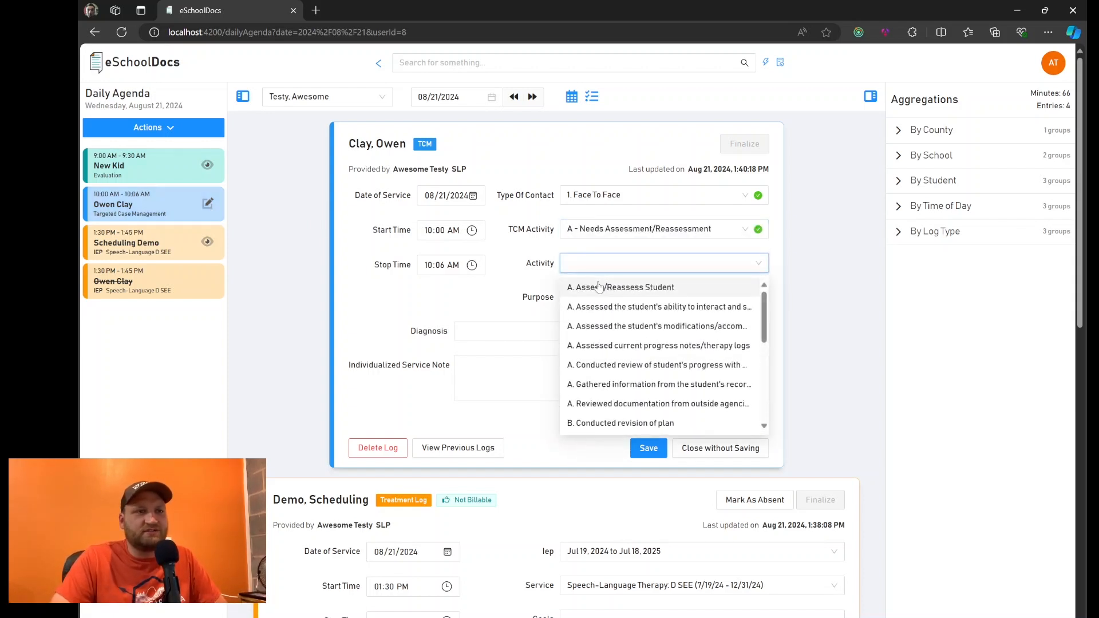
left_click(598, 287)
Set the TCM log's purpose to "Access travel to Medicaid covered services in community.", add diagnosis F71 and the service note "Testing", and save.
left_click(658, 297)
left_click(630, 316)
left_click(509, 330)
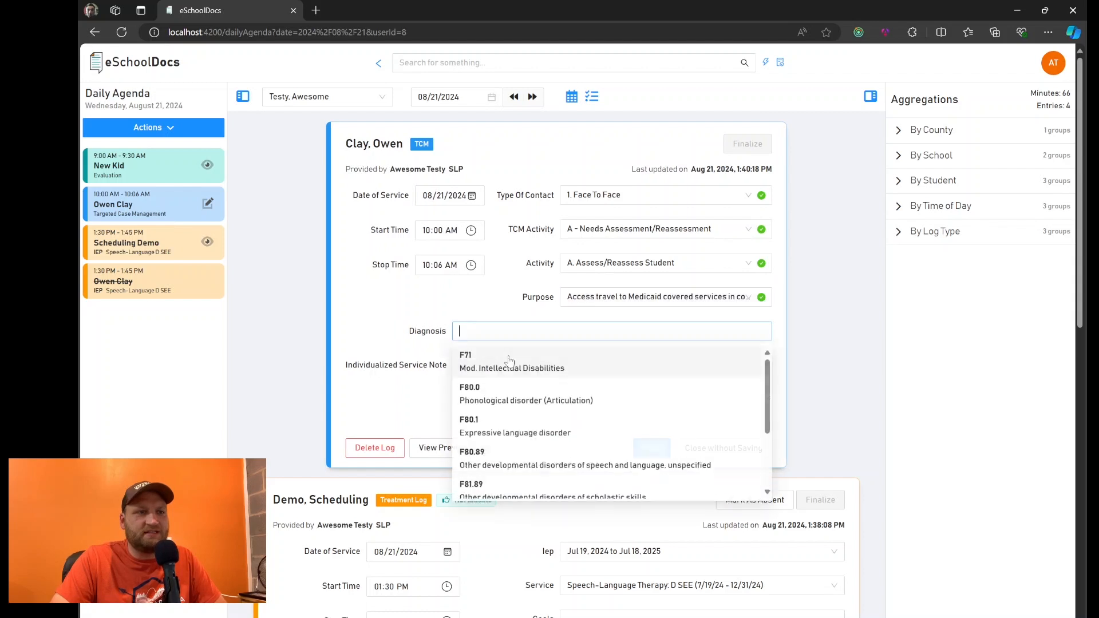
left_click(509, 361)
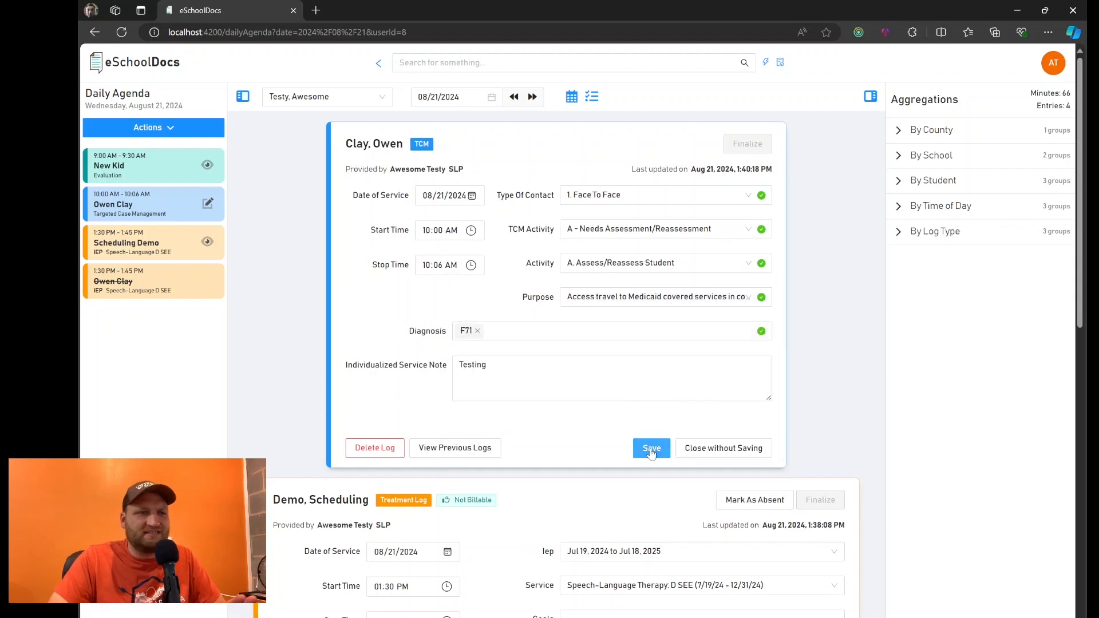
left_click(652, 449)
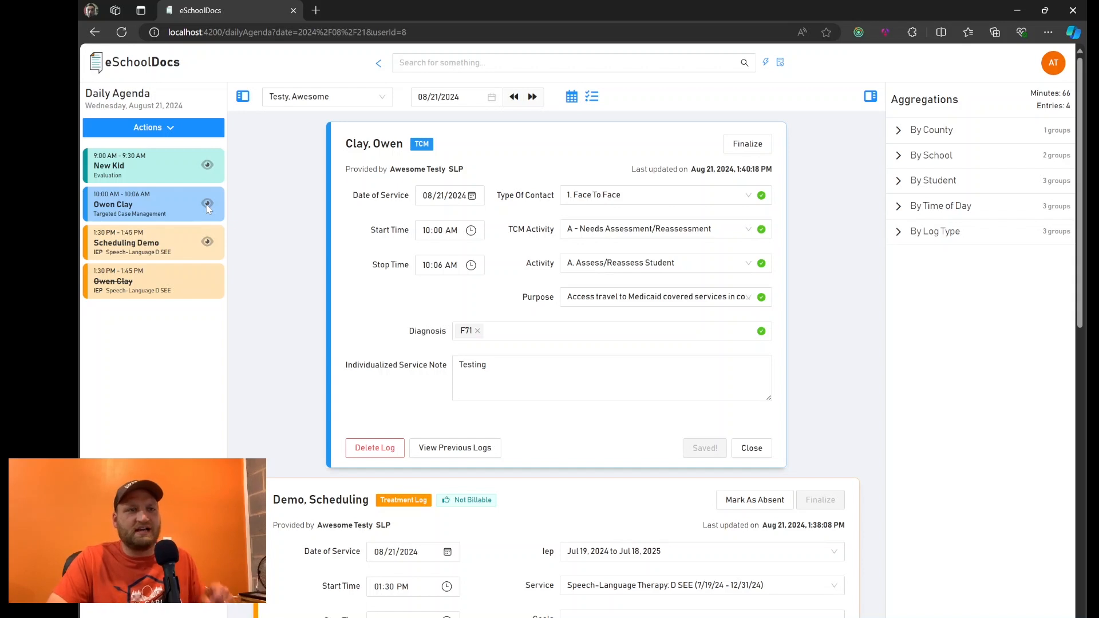
Extend the TCM log's service note to "Testing some more", try leaving for the calendar view without discarding the changes, and save the log.
left_click(709, 372)
key("BackSpace")
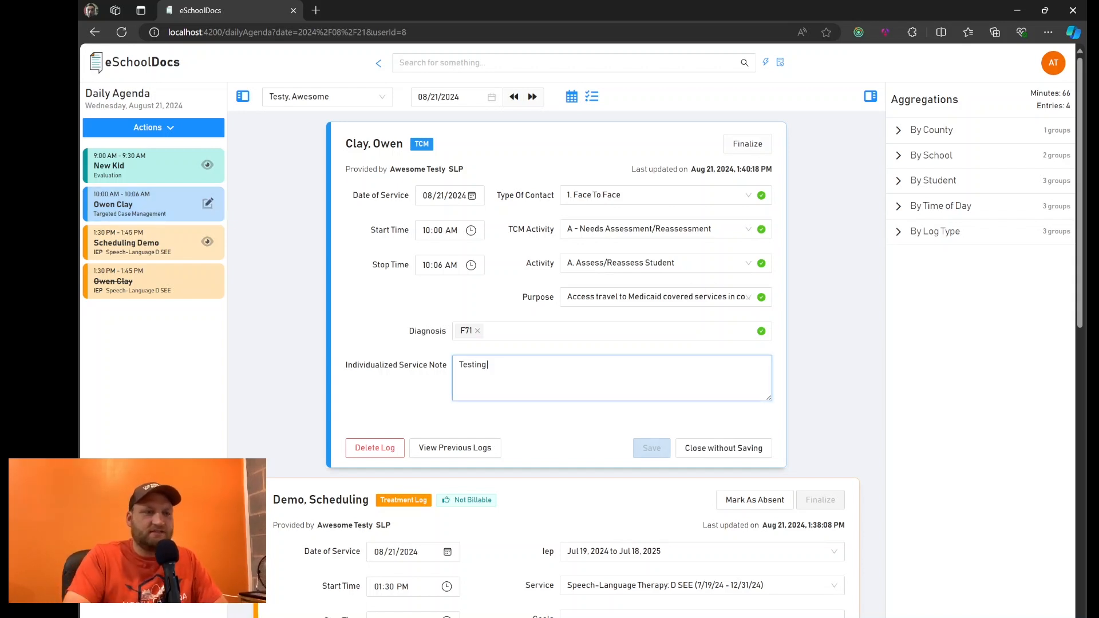
type("some more")
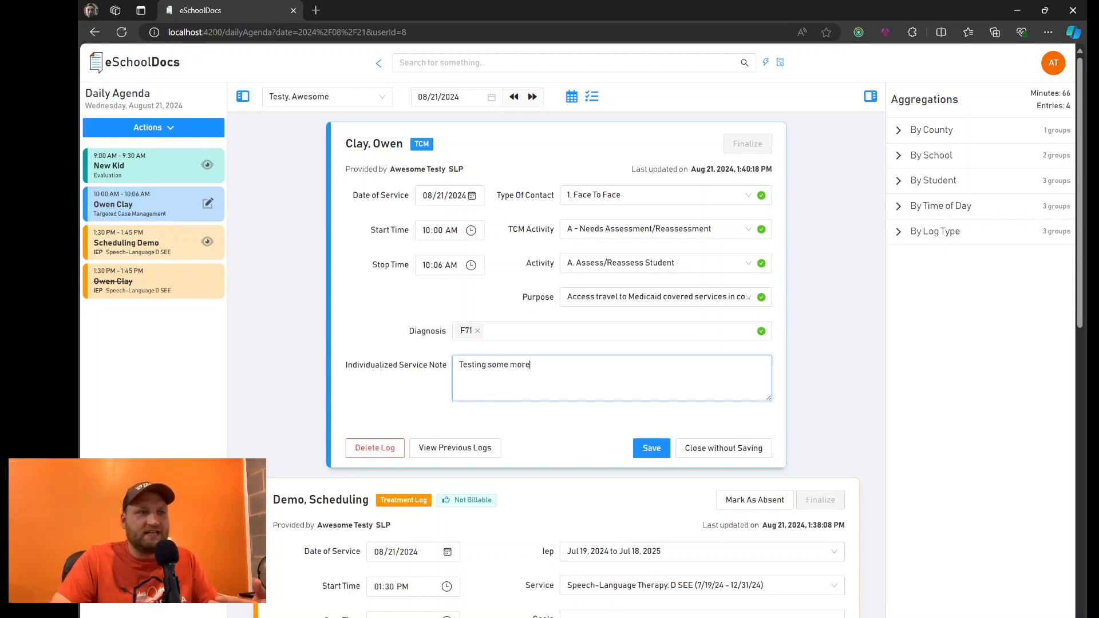
left_click(570, 98)
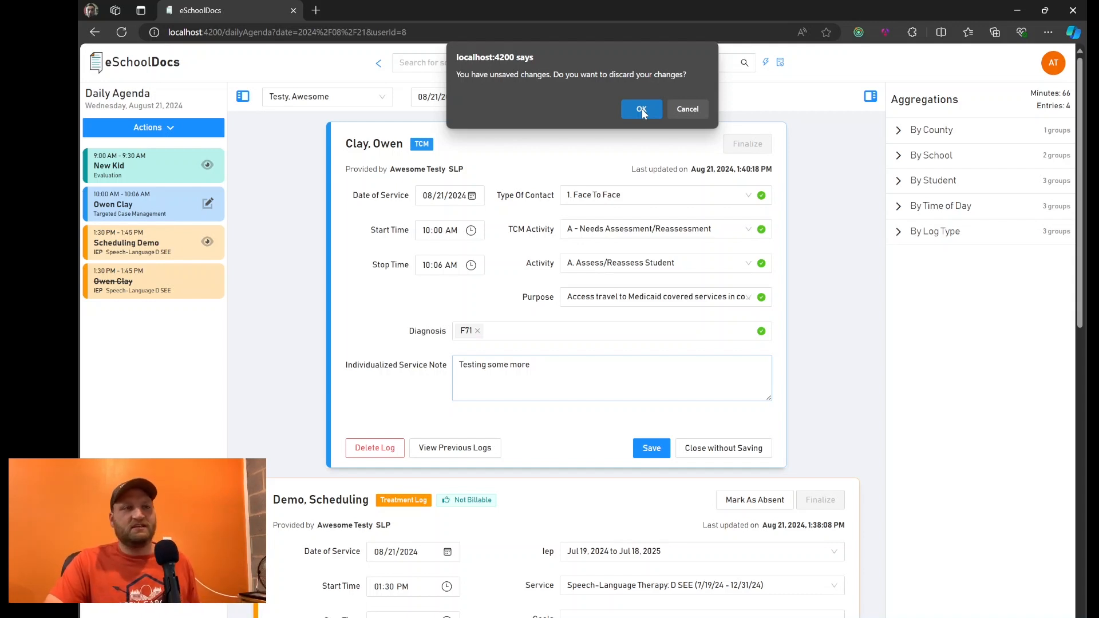
left_click(695, 110)
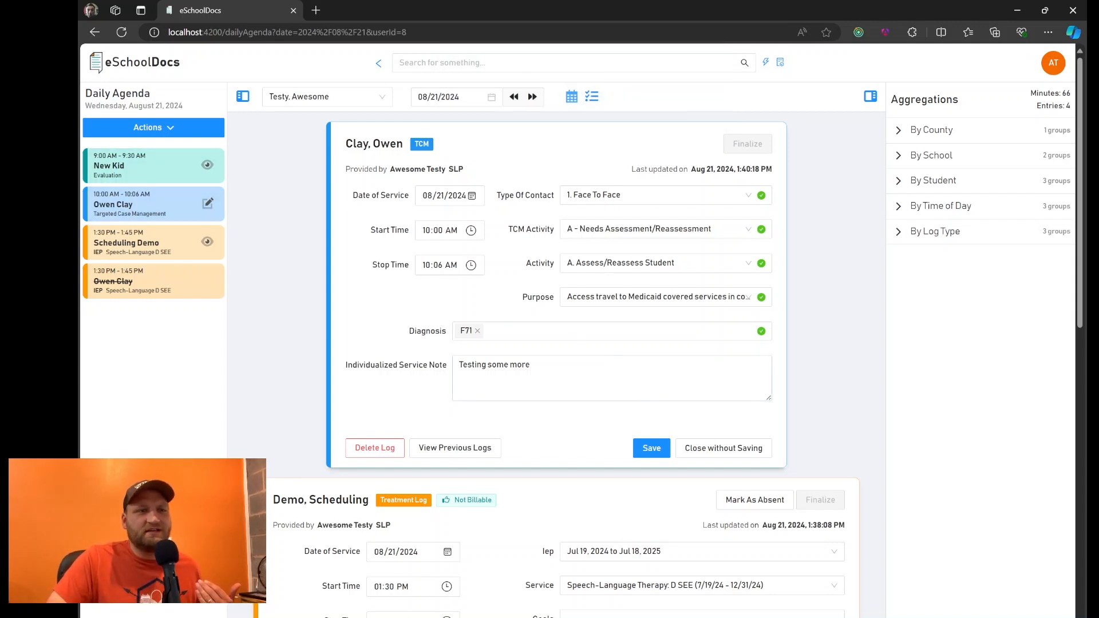
left_click(651, 447)
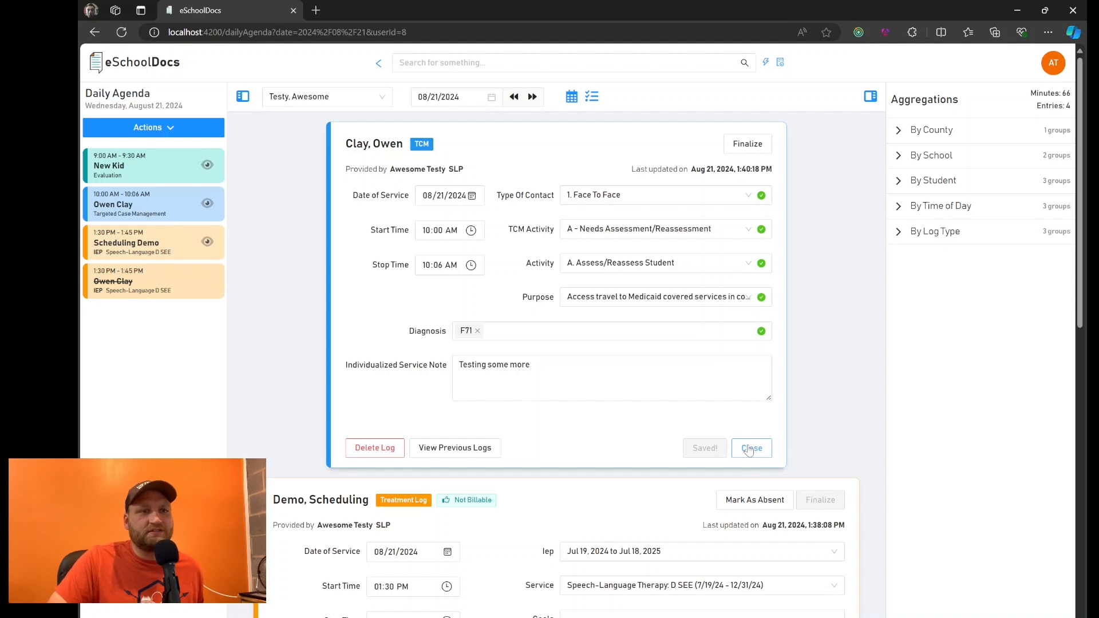
Finalize the TCM log, demonstrate reverting it to draft and finalizing it again, check its agenda status, and close it.
left_click(747, 144)
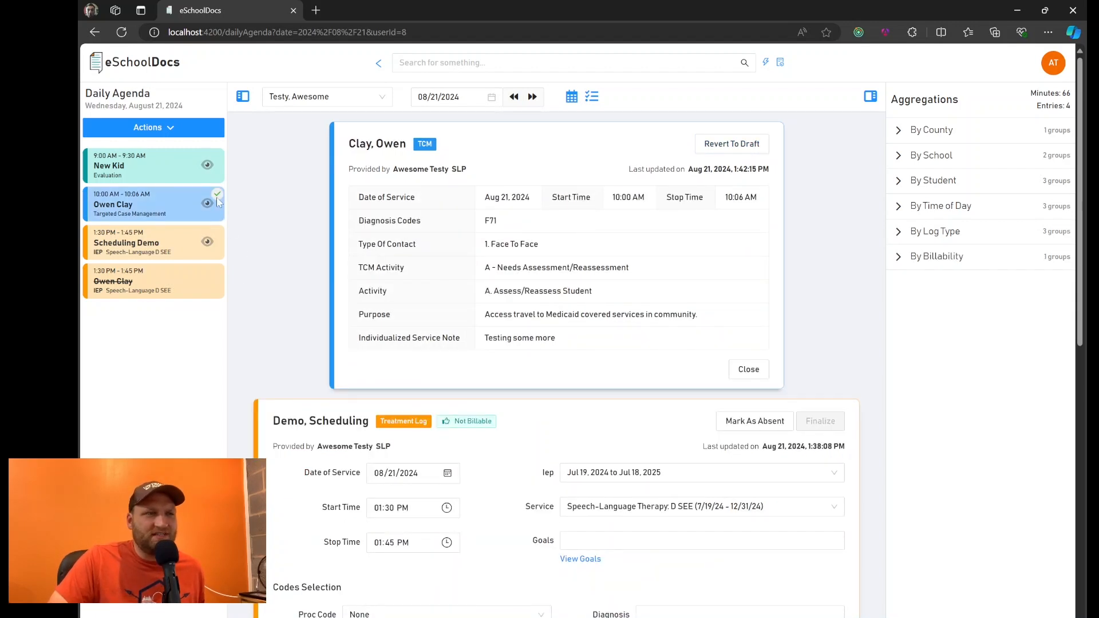
mouse_move(217, 198)
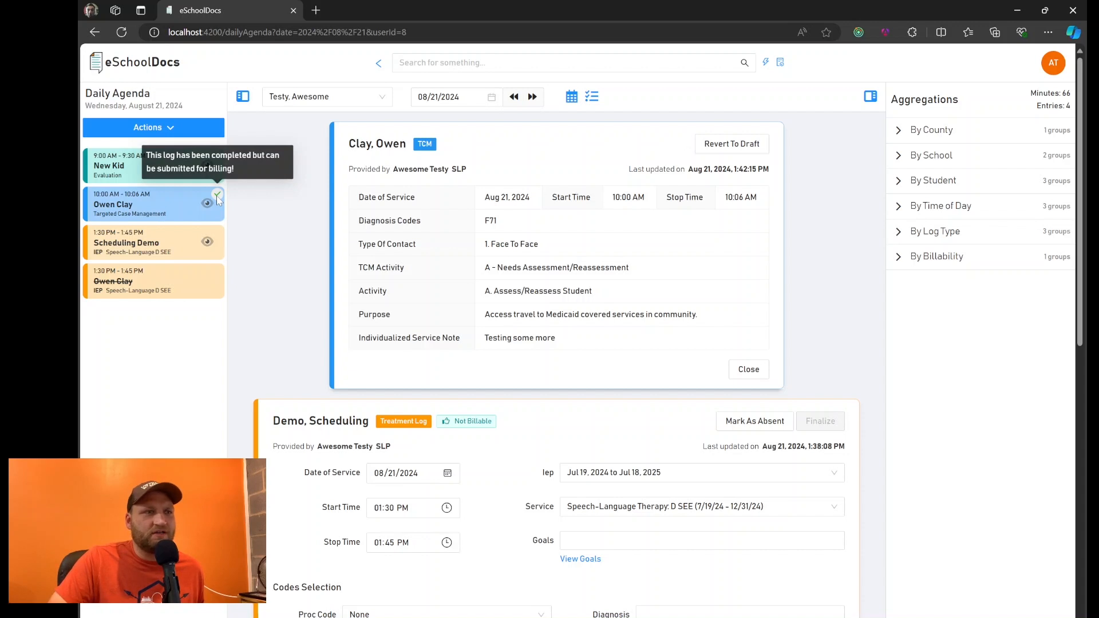
left_click(743, 150)
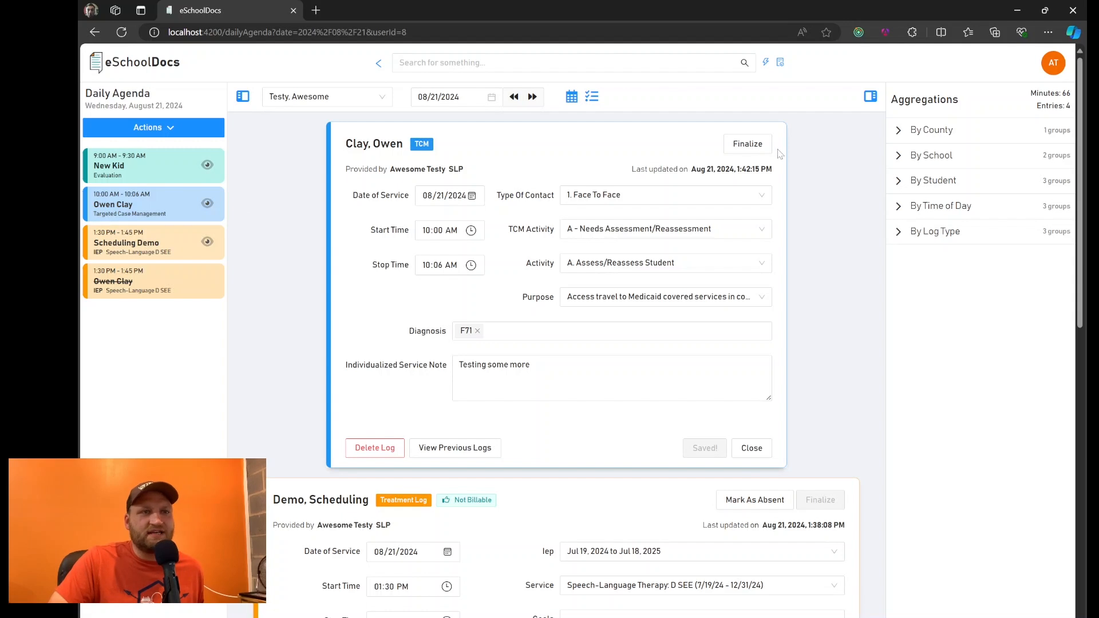
left_click(747, 146)
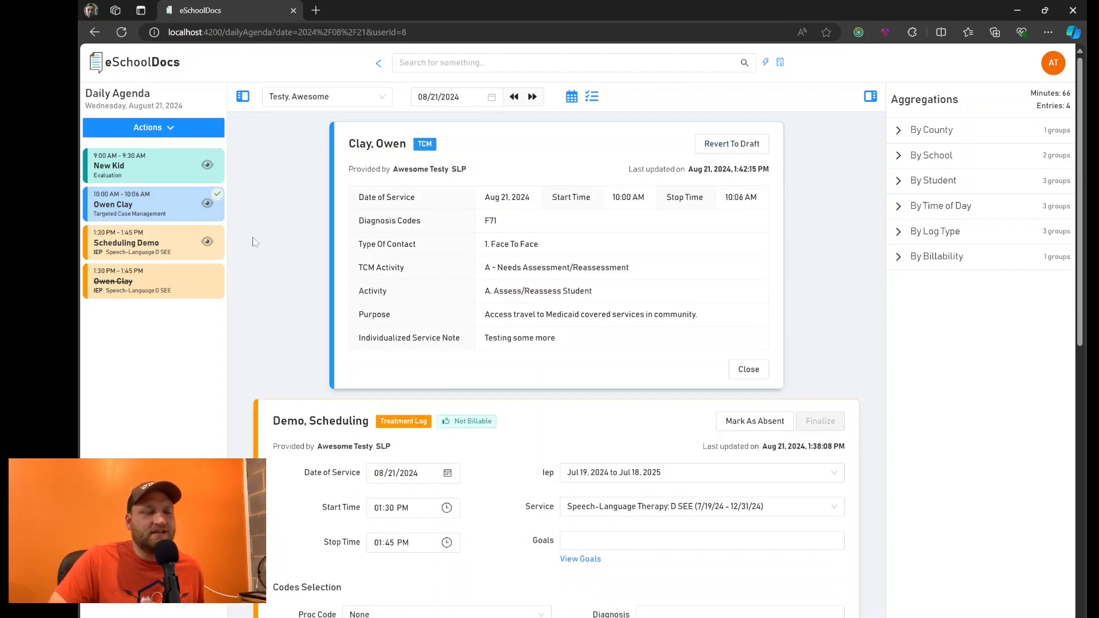
mouse_move(218, 198)
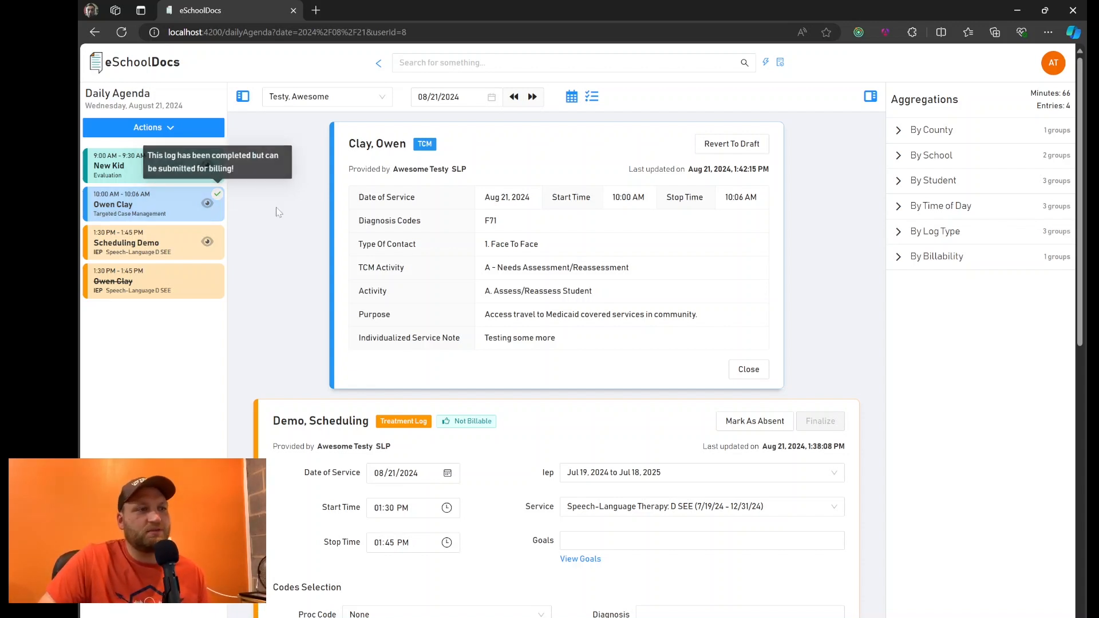
left_click(748, 369)
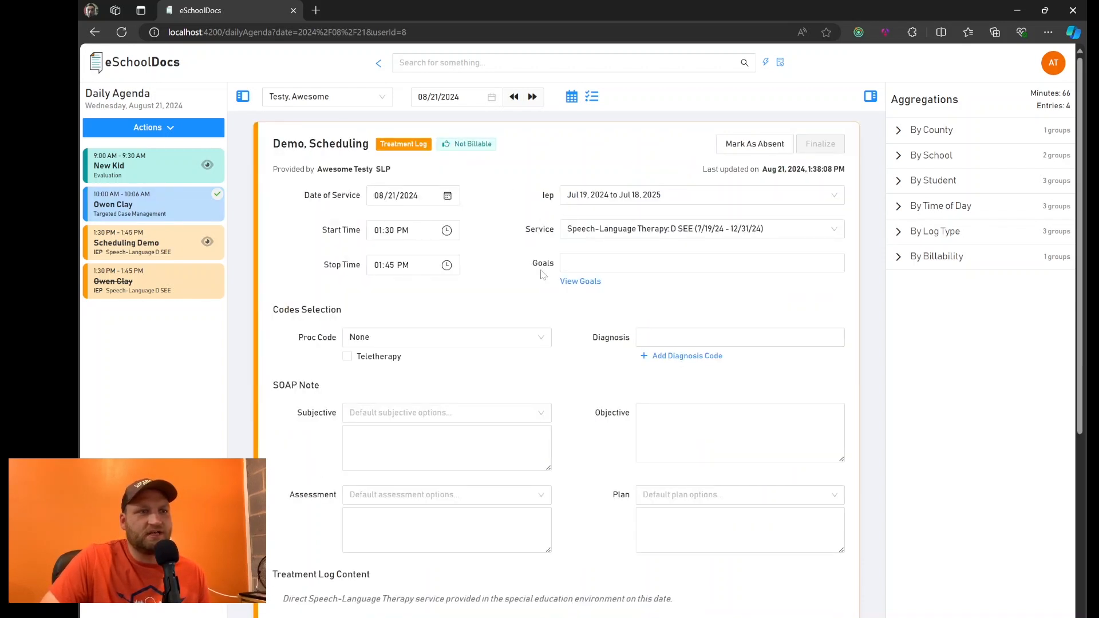
Set the 1:30 PM treatment log's procedure code to 92507, goal to (1) Testing 1, and diagnosis to F80.82.
scroll(468, 252, "down", 2)
scroll(468, 234, "up", 1)
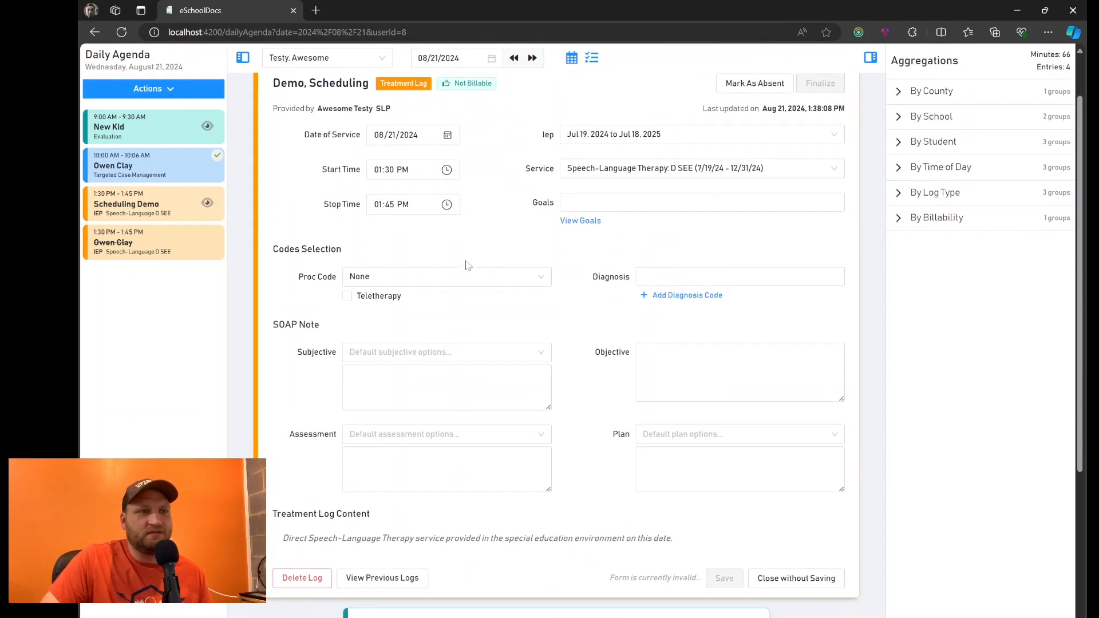
left_click(469, 276)
left_click(401, 338)
left_click(630, 202)
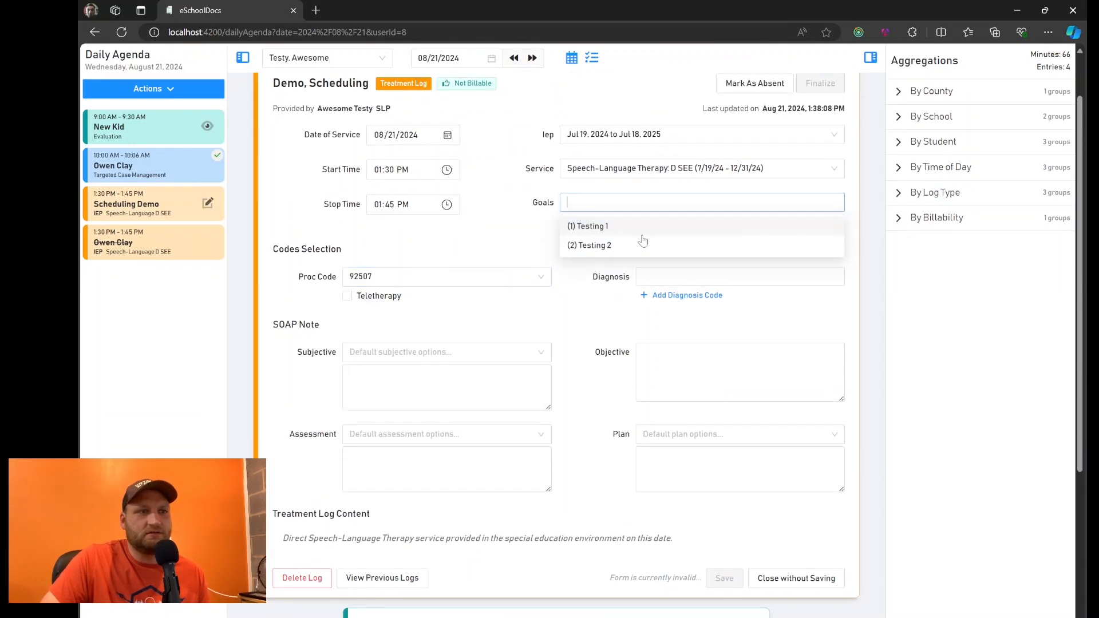
left_click(626, 230)
left_click(687, 295)
left_click(692, 302)
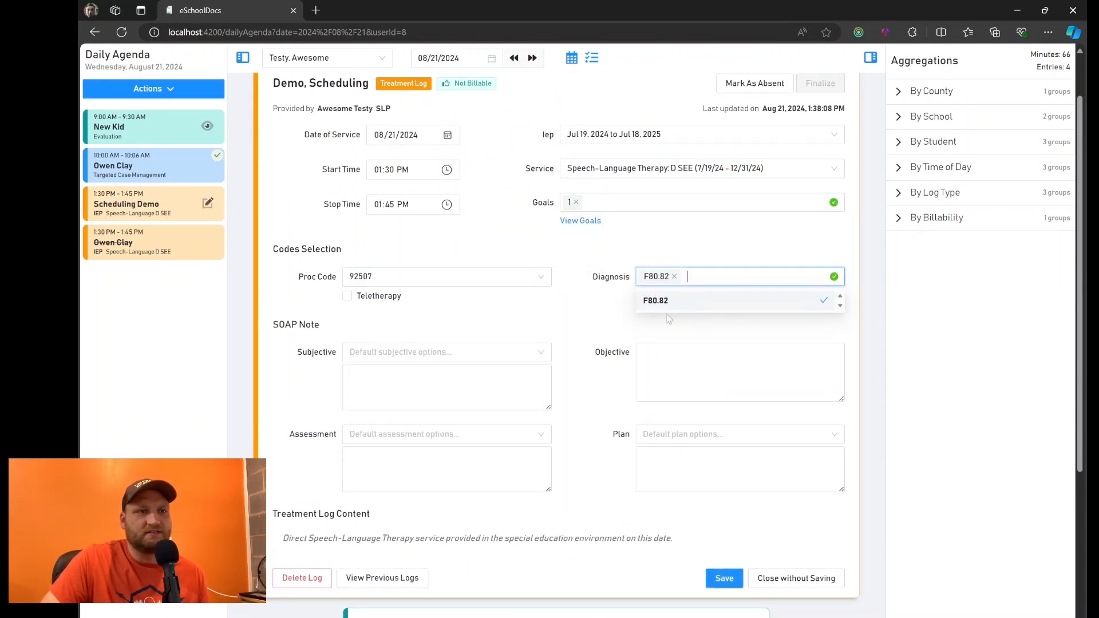
Fill the SOAP note with "Student required max prompts to attend.", "Testing", "Skill has decreased since last session." and "Move to next level during next session.", and save.
left_click(450, 359)
left_click(435, 393)
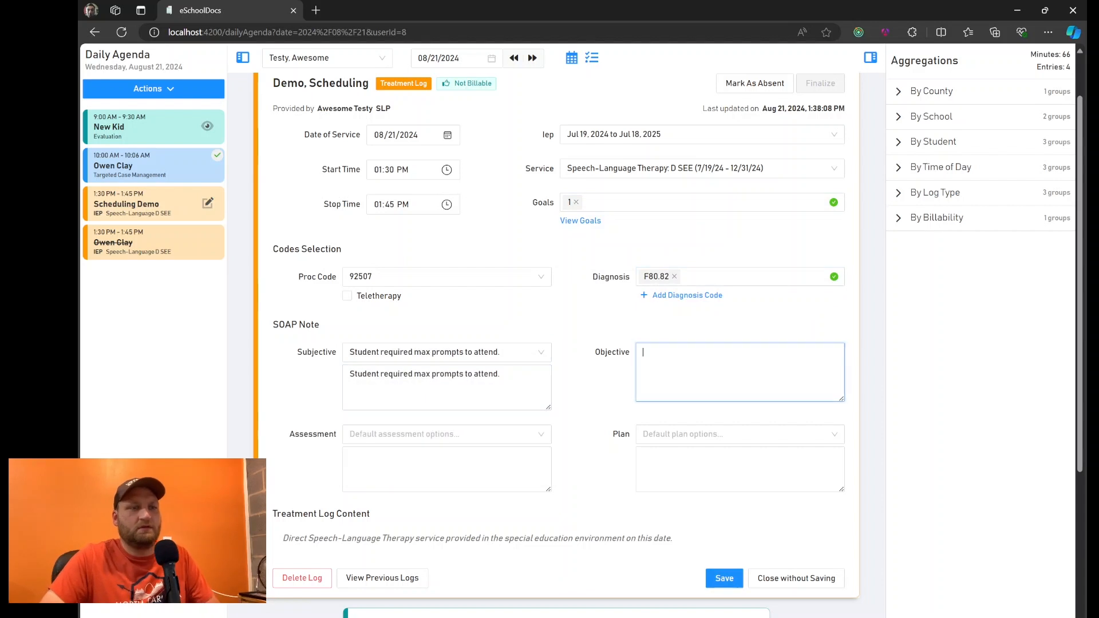
type("Testing")
left_click(447, 434)
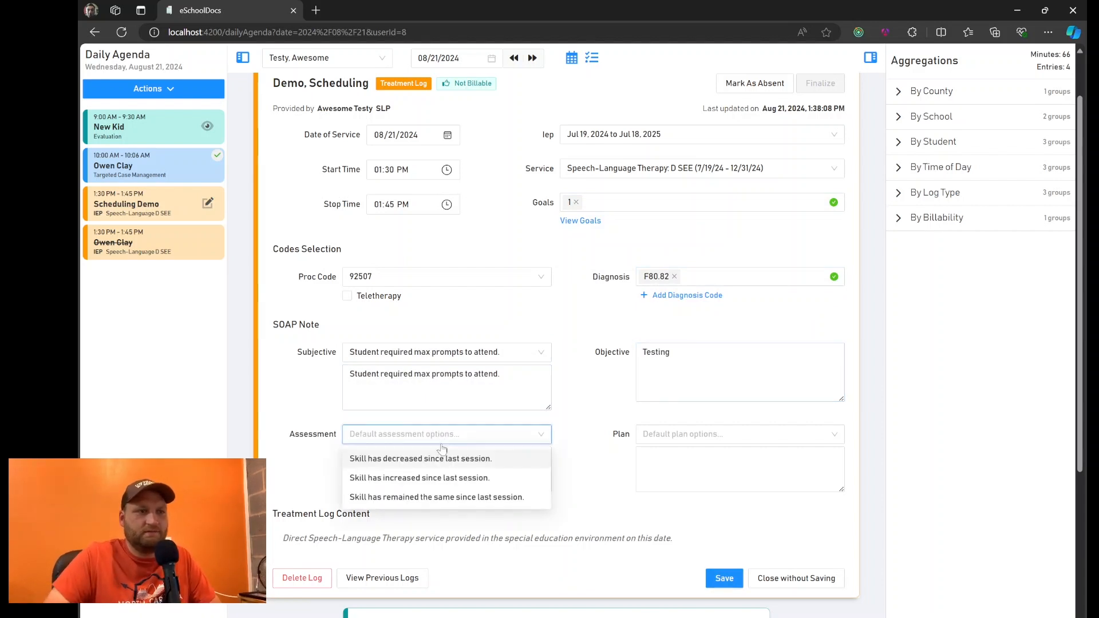
left_click(420, 458)
left_click(675, 434)
left_click(710, 477)
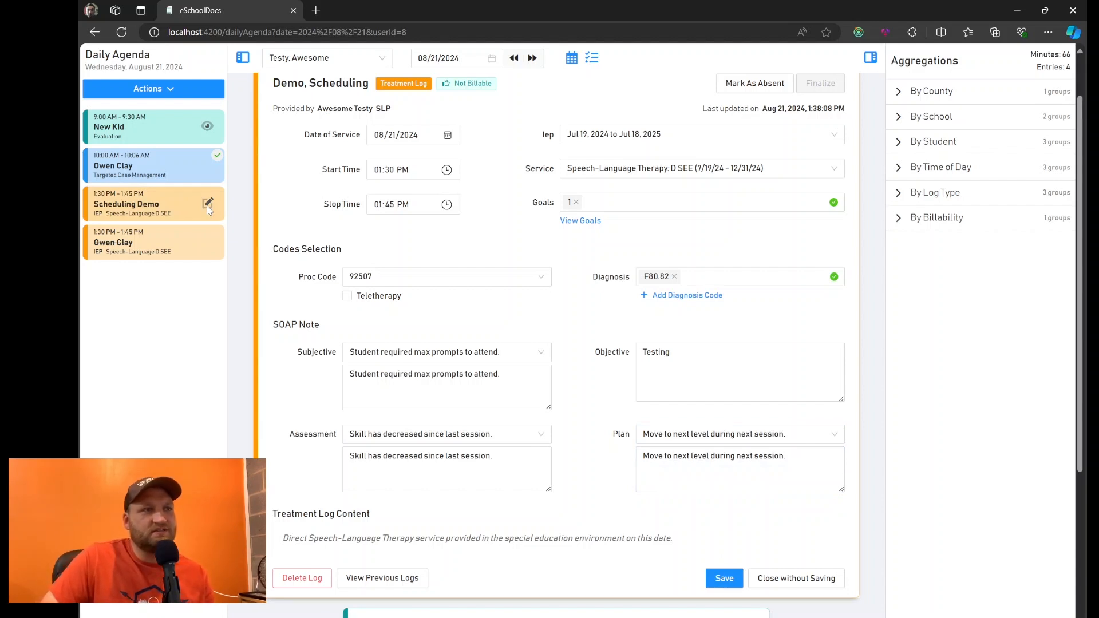
left_click(724, 578)
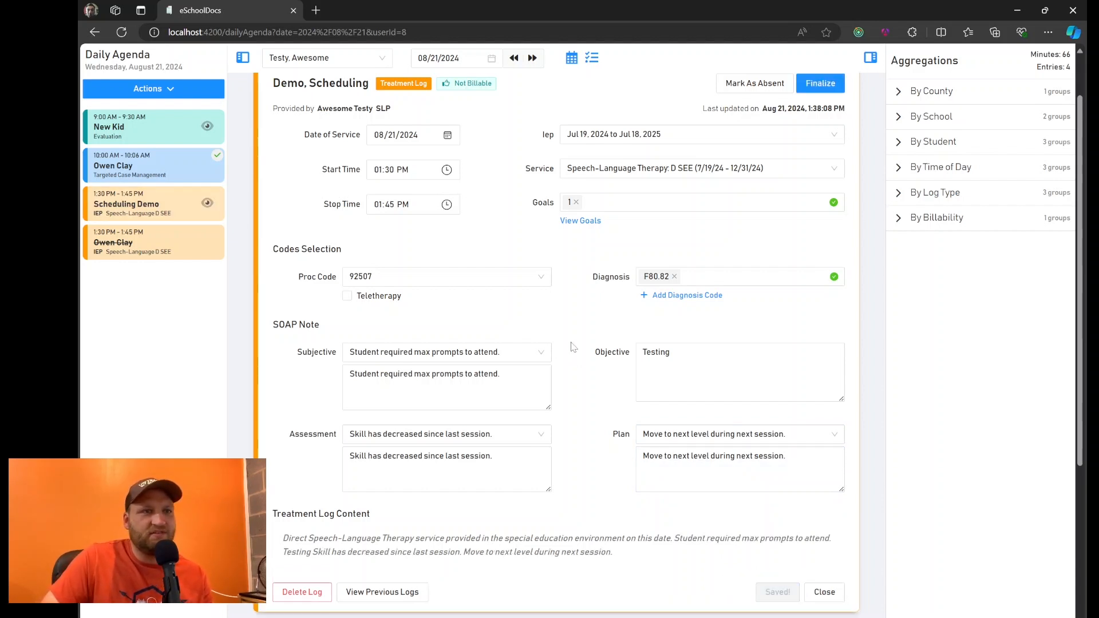
Finalize the 1:30 PM treatment log, check its agenda status and billability tag, and close it.
scroll(612, 393, "up", 1)
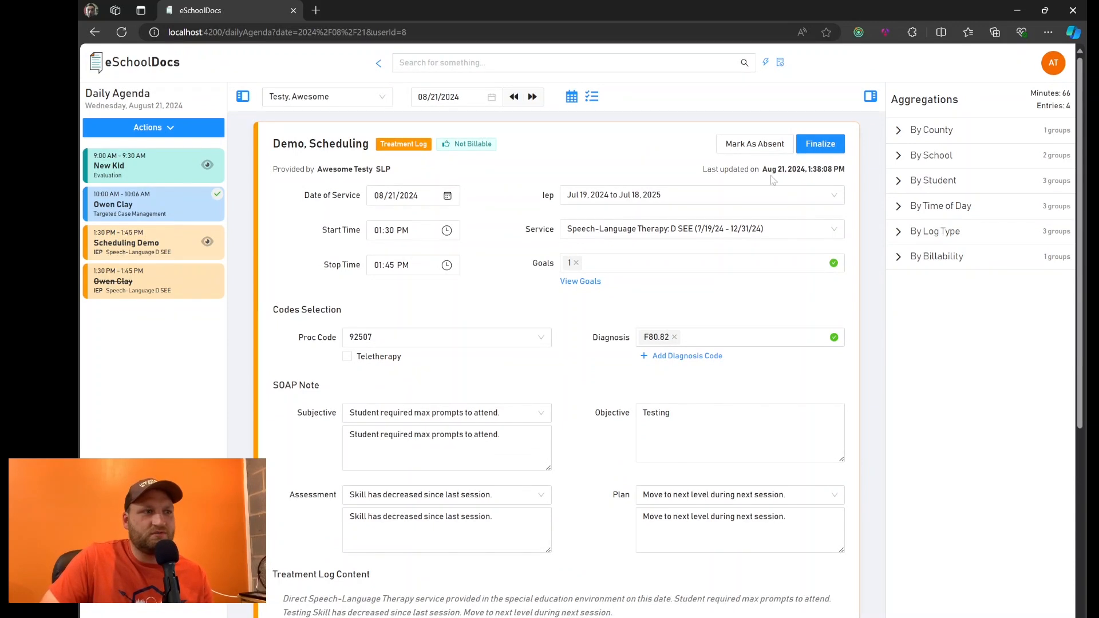
left_click(819, 145)
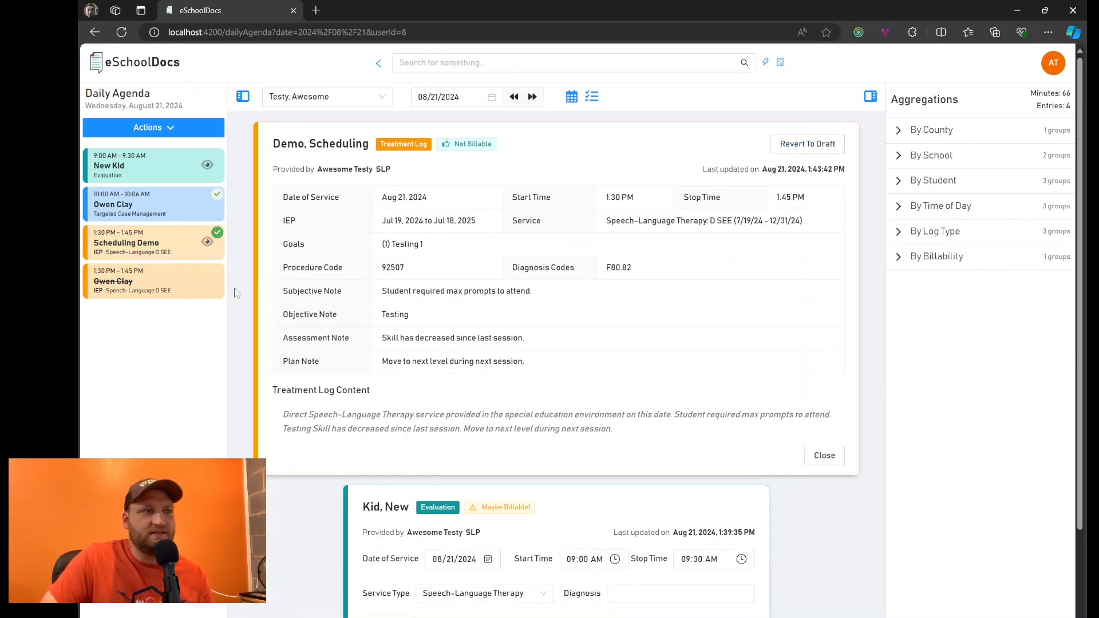
mouse_move(218, 238)
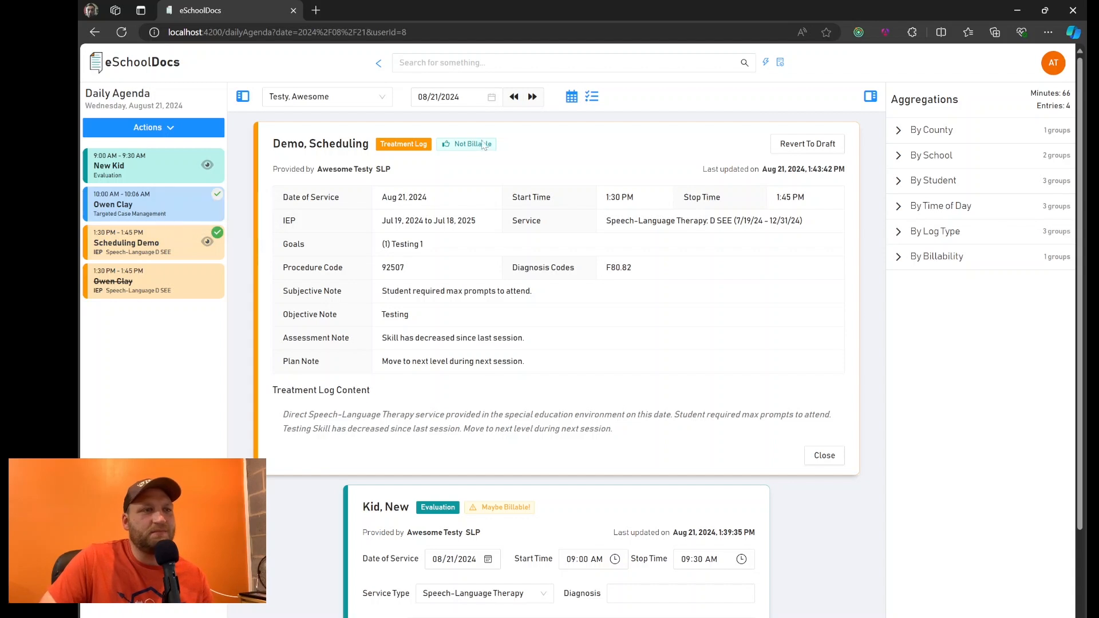
mouse_move(469, 144)
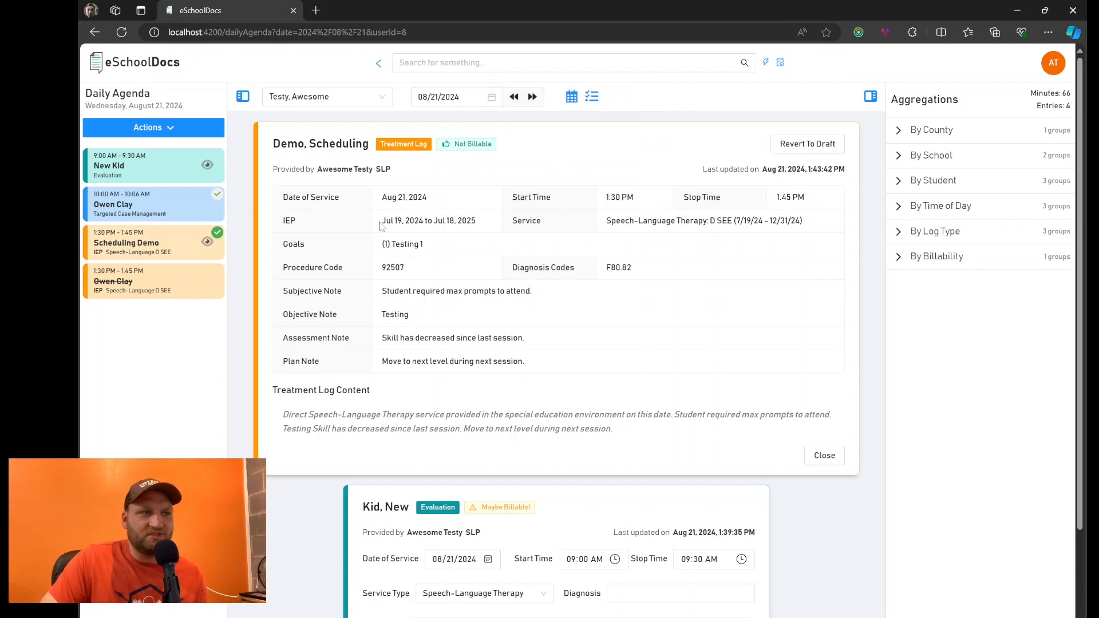
left_click(828, 456)
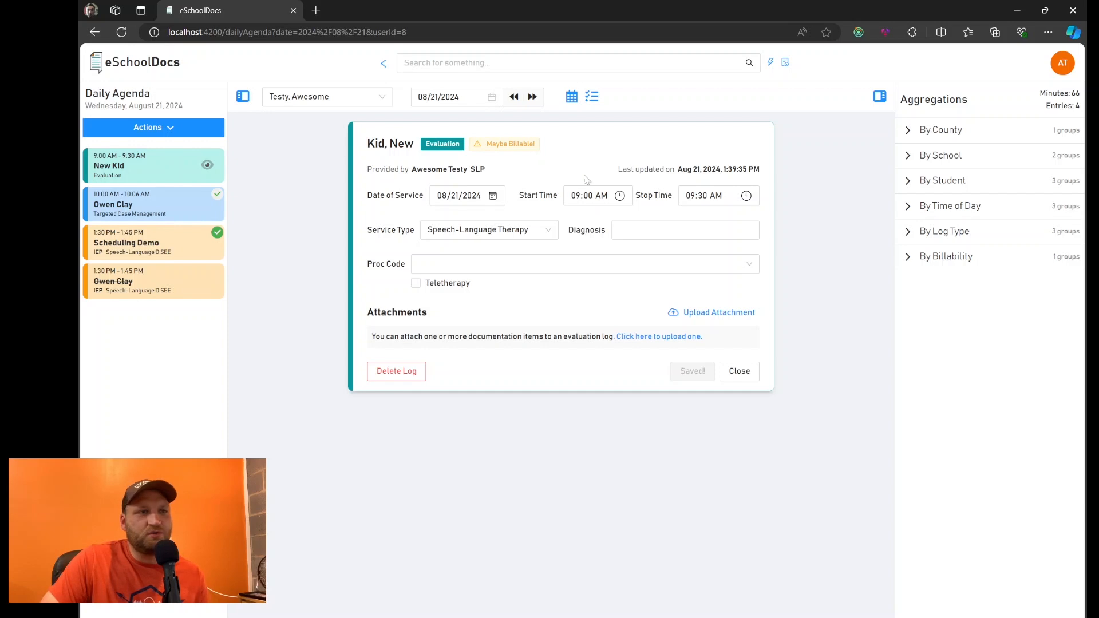
Set the evaluation log's diagnosis to F80.1 and its procedure code to 92521, Evaluation of Speech Fluency.
left_click(658, 230)
left_click(658, 293)
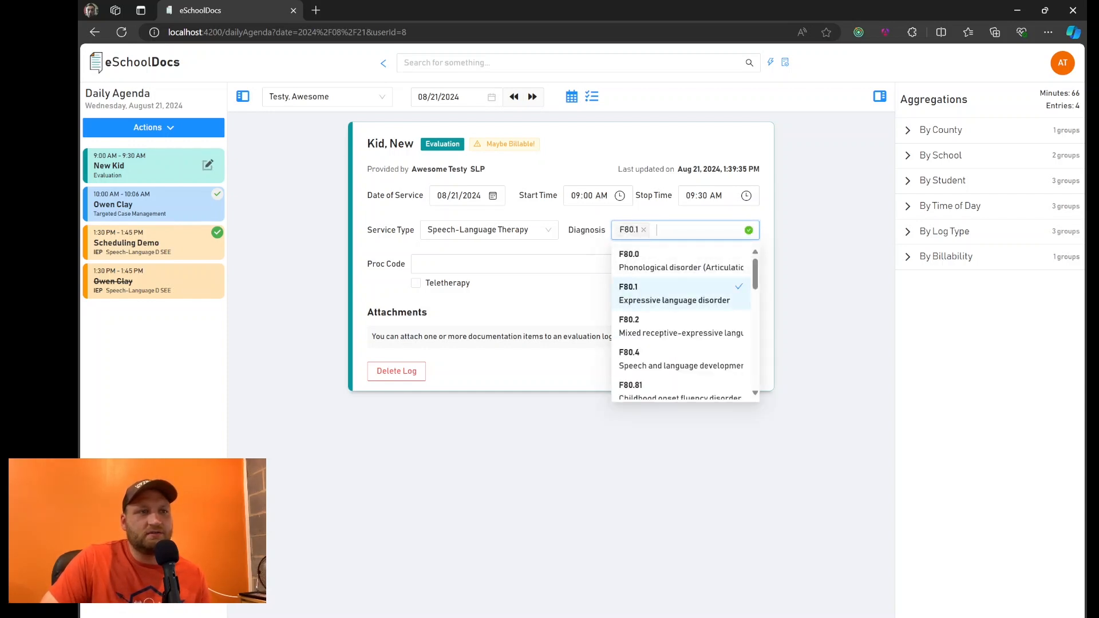
left_click(510, 264)
left_click(484, 321)
left_click(490, 265)
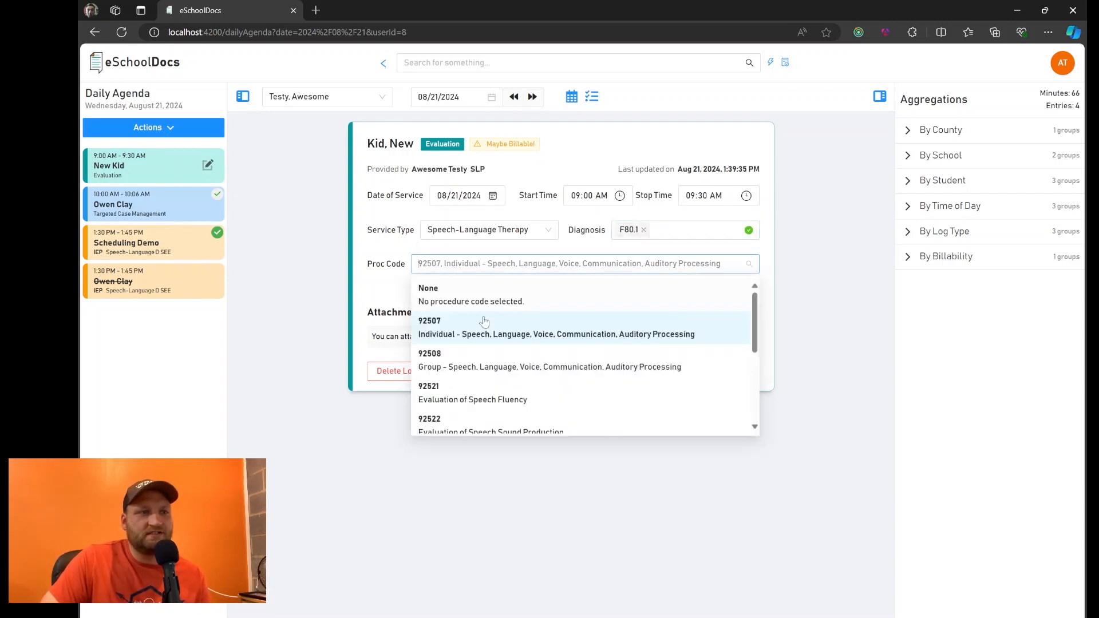
left_click(483, 396)
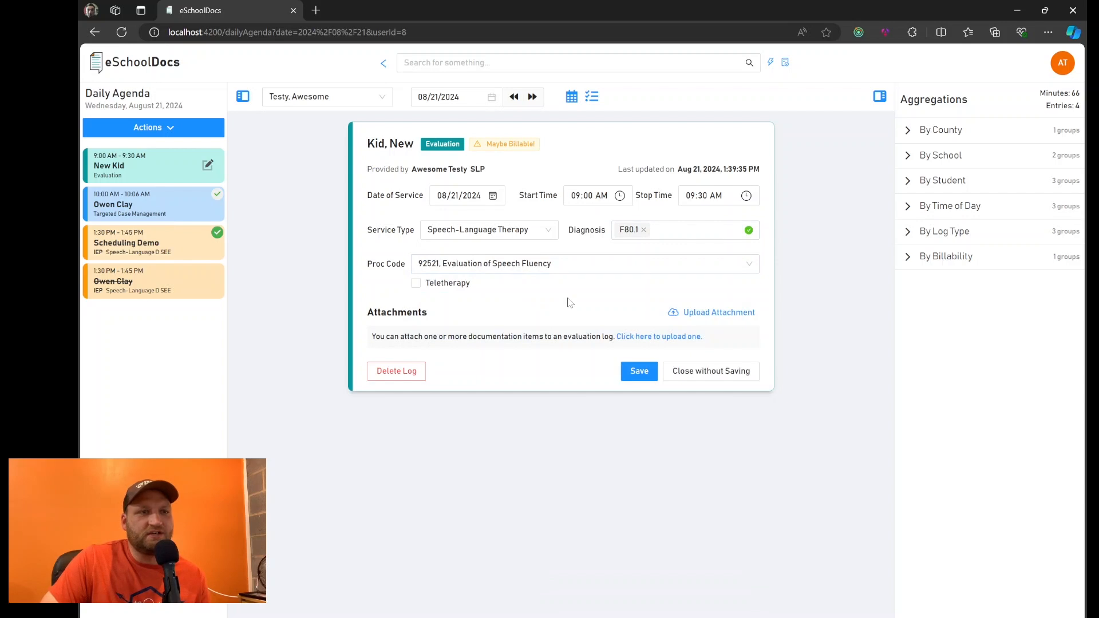
Save the evaluation log and submit it for billing.
left_click(639, 372)
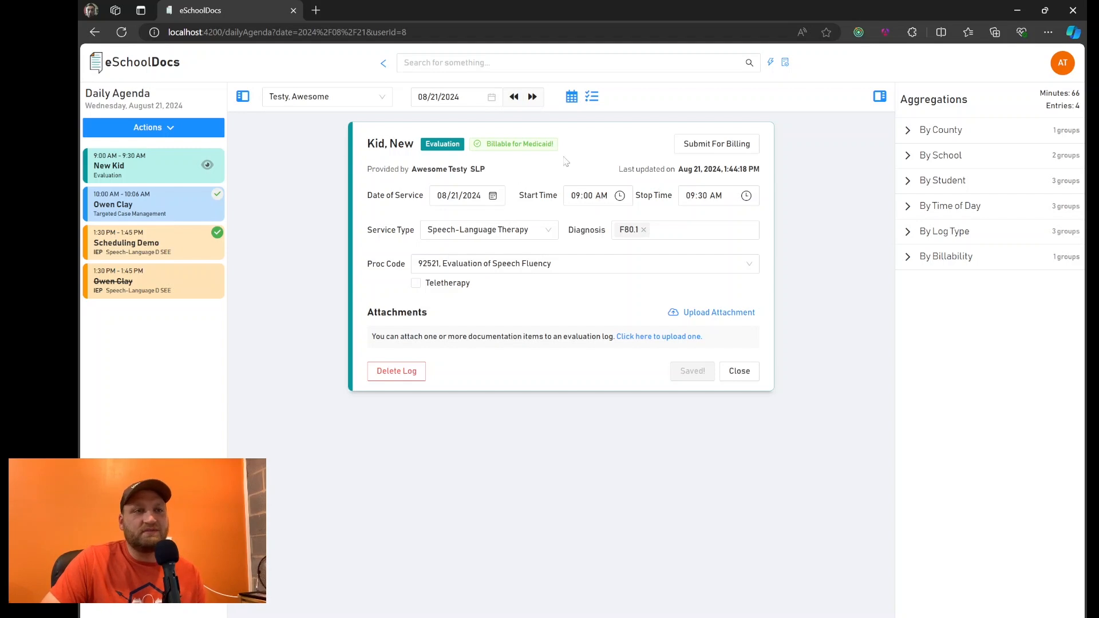
left_click(735, 150)
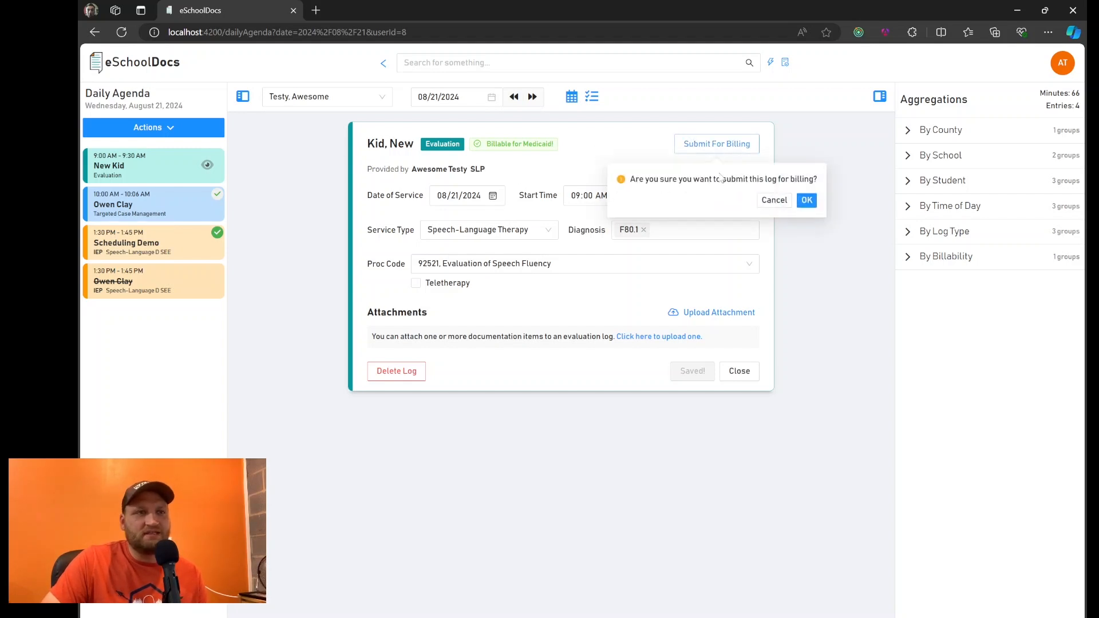
left_click(806, 200)
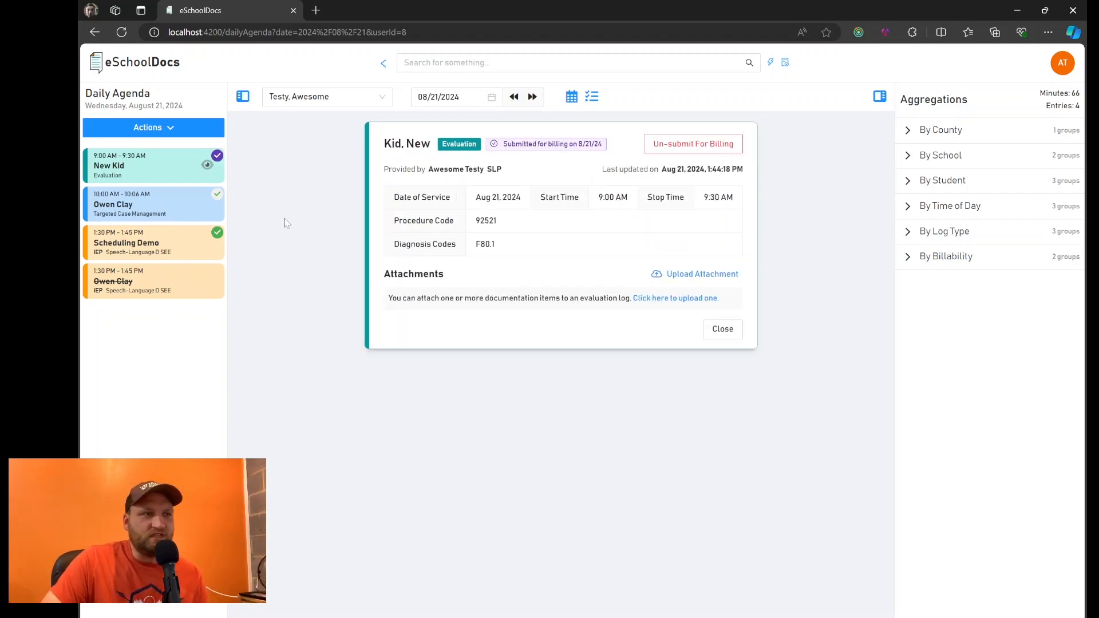
Close the evaluation log and examine the day's aggregations by county, school, student, time of day, log type and billability.
mouse_move(218, 159)
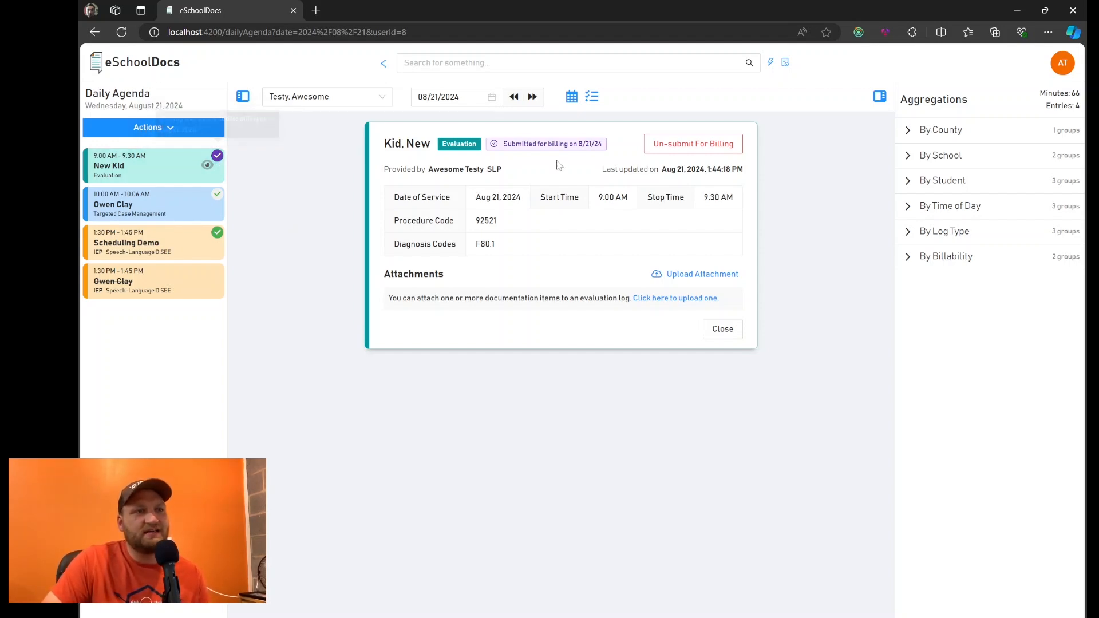
left_click(723, 330)
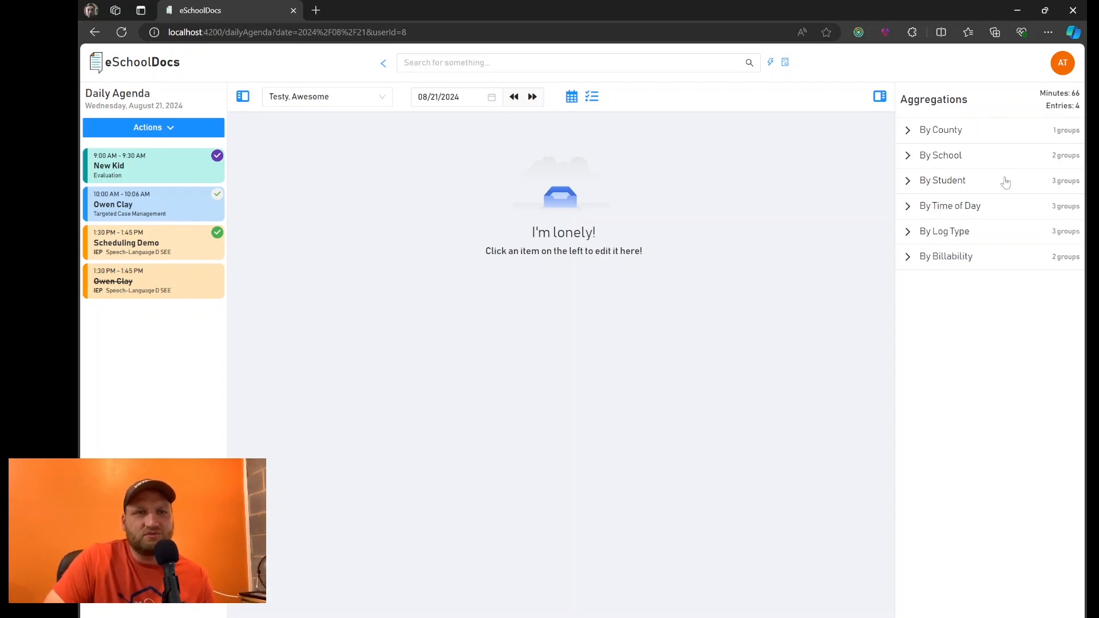
left_click(907, 131)
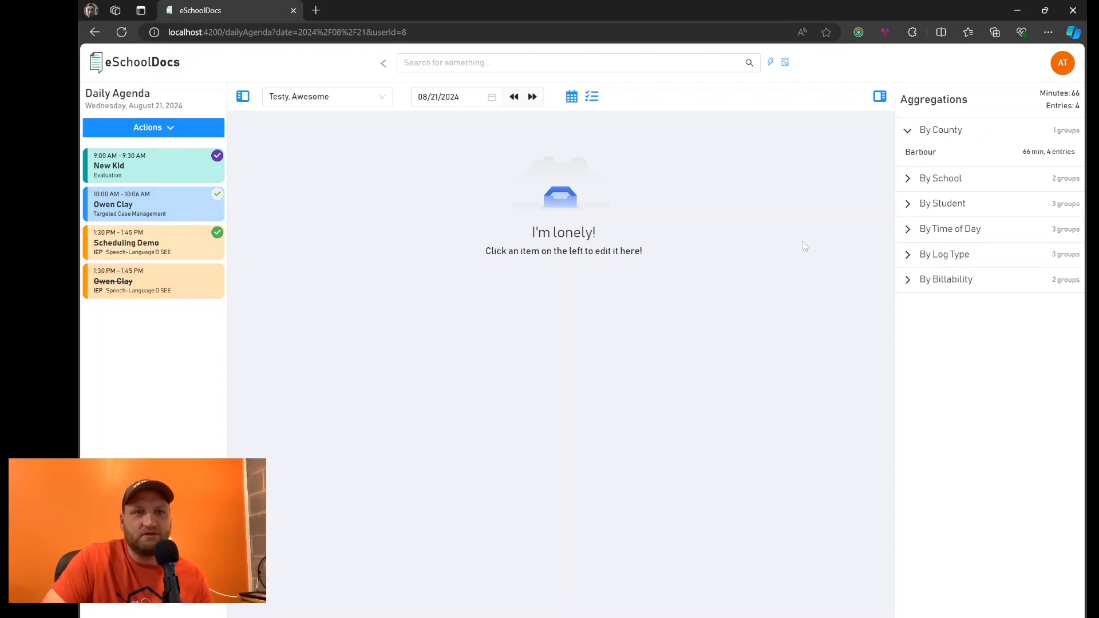
left_click(965, 179)
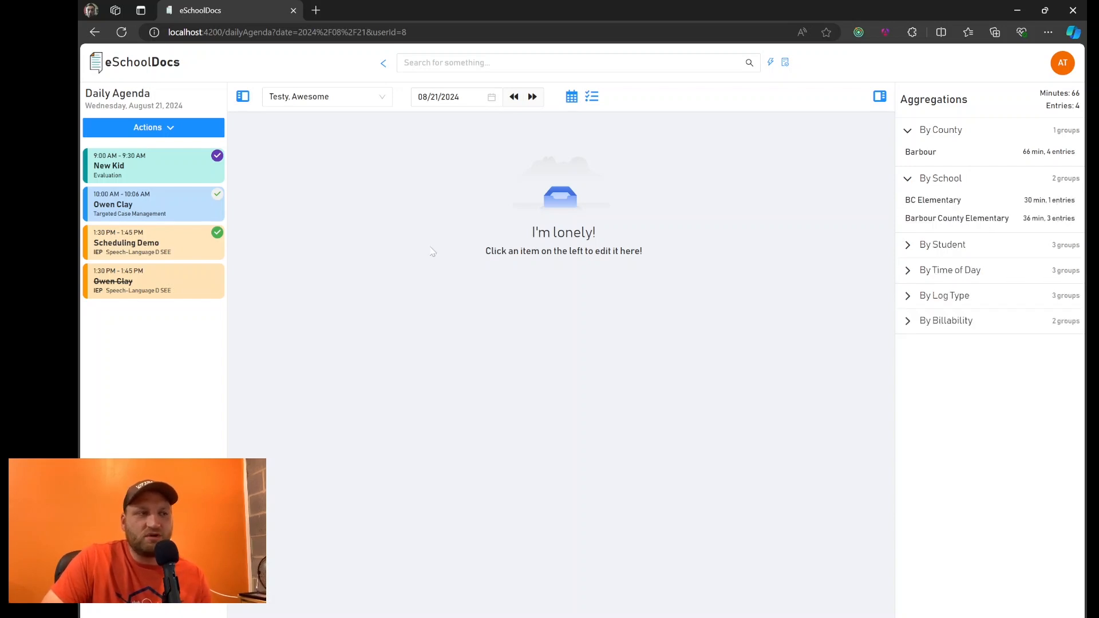
left_click(963, 250)
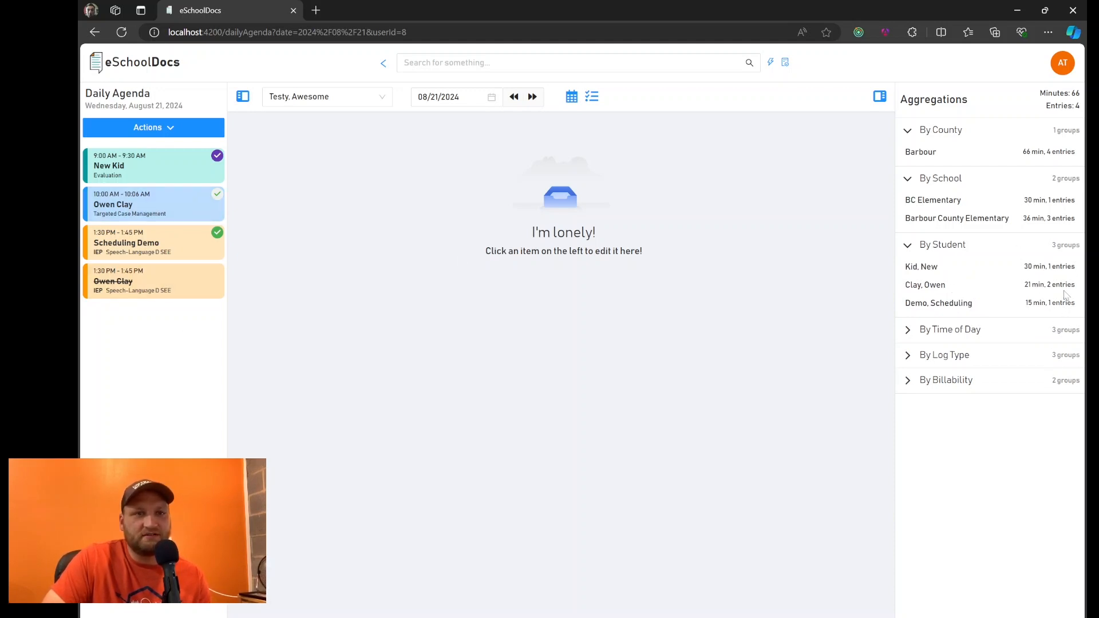
left_click(989, 331)
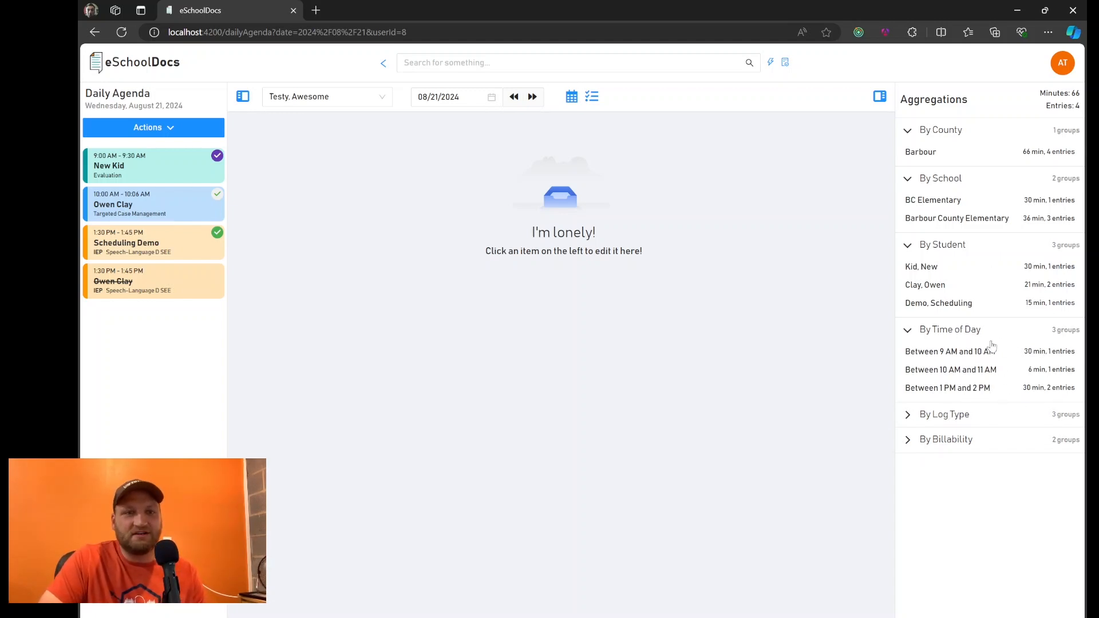
left_click(987, 415)
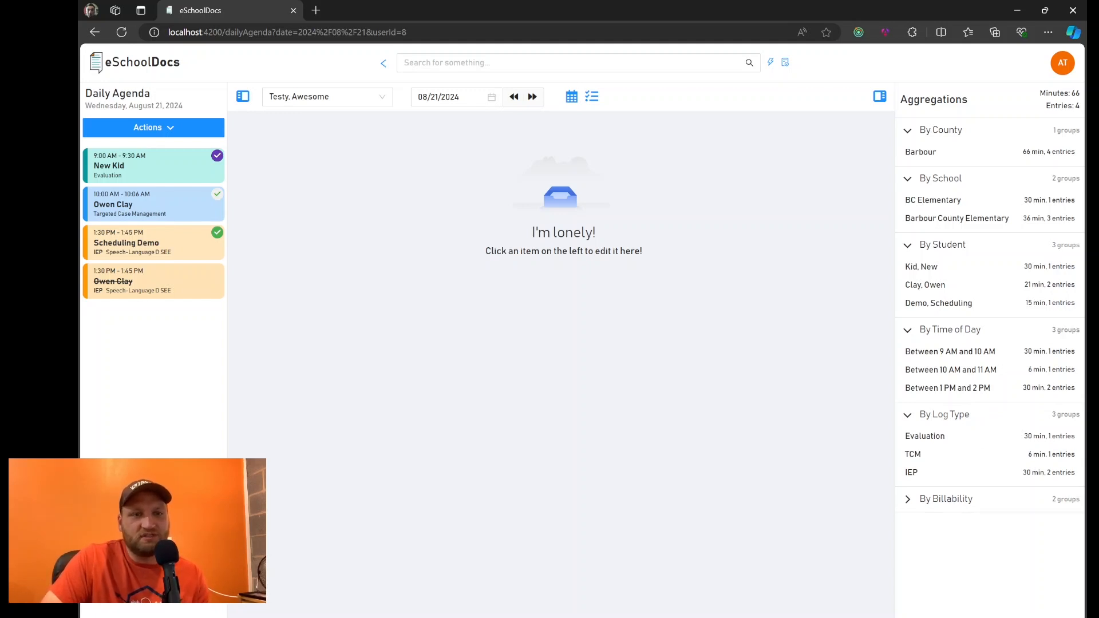
left_click(984, 507)
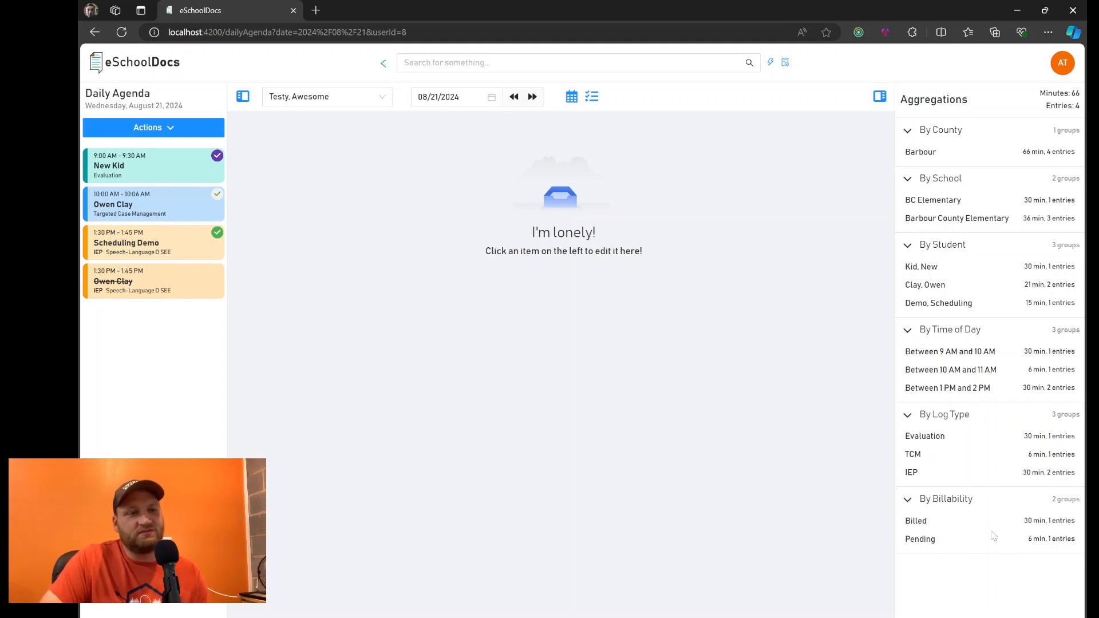
Collapse the log type, time of day, student, school and county aggregations, leaving only the billability breakdown expanded.
left_click(984, 416)
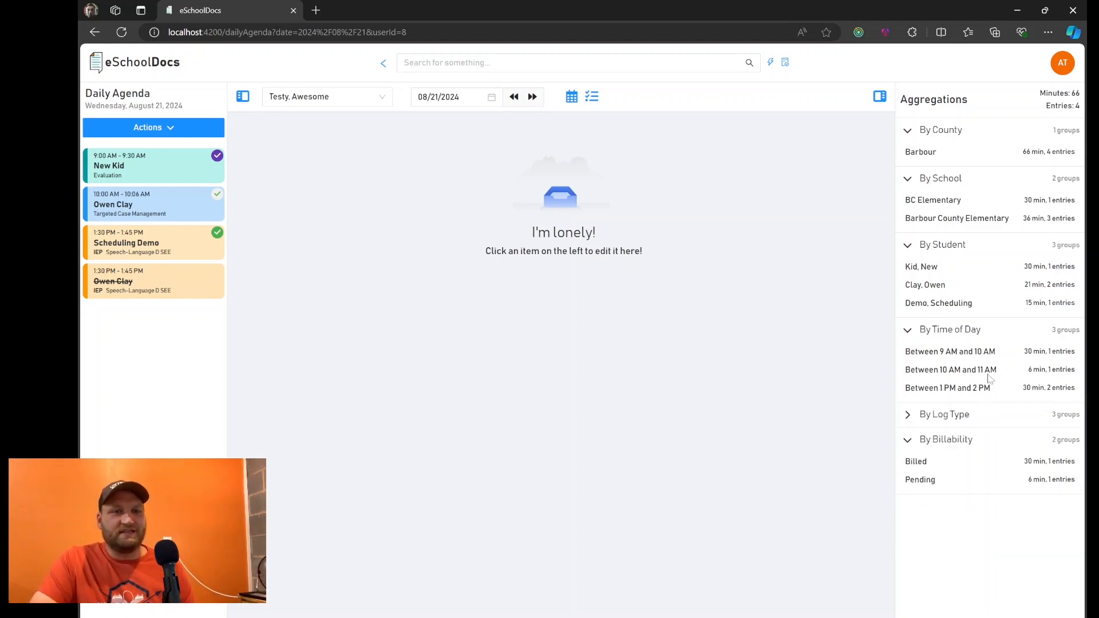
left_click(997, 337)
left_click(995, 245)
left_click(971, 186)
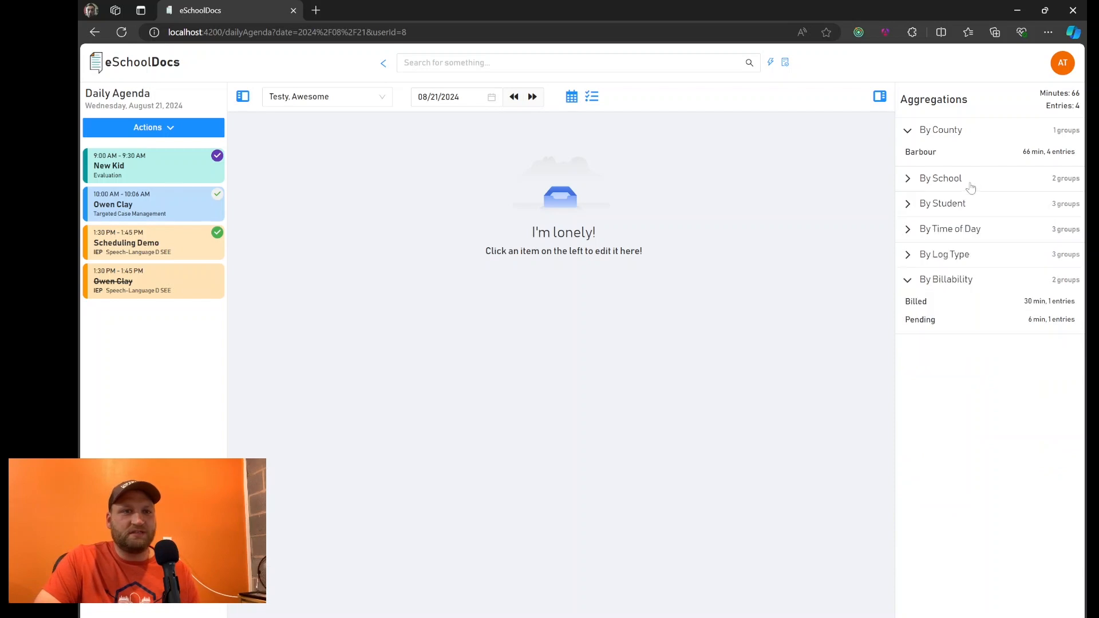
left_click(974, 133)
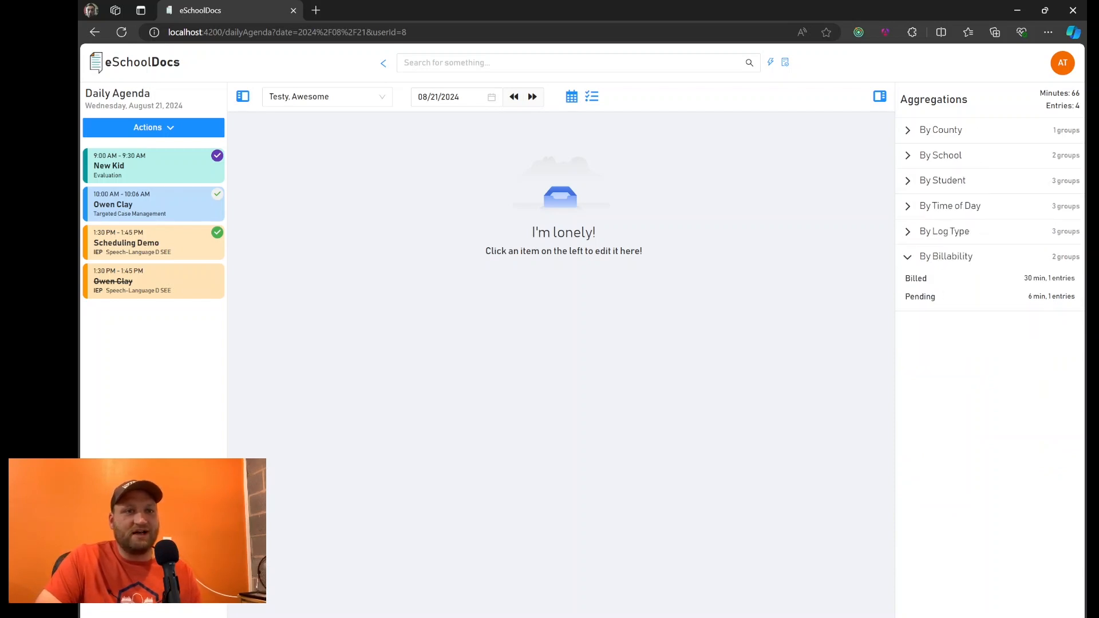
Un-submit the 9:00 AM evaluation log for billing, confirm, and submit it for billing again.
left_click(147, 171)
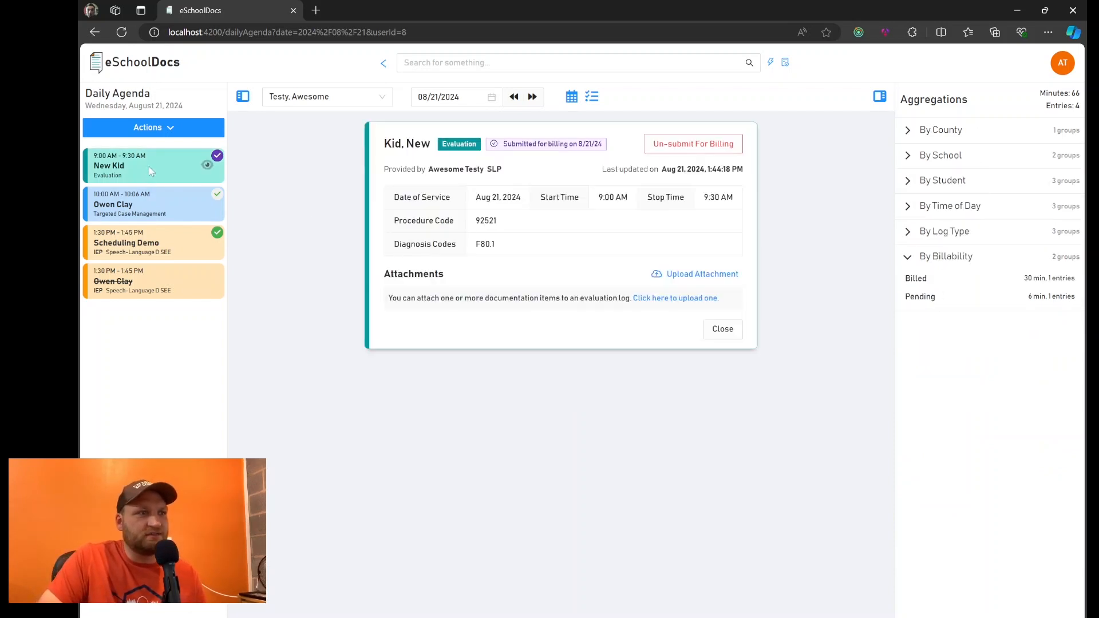
left_click(679, 148)
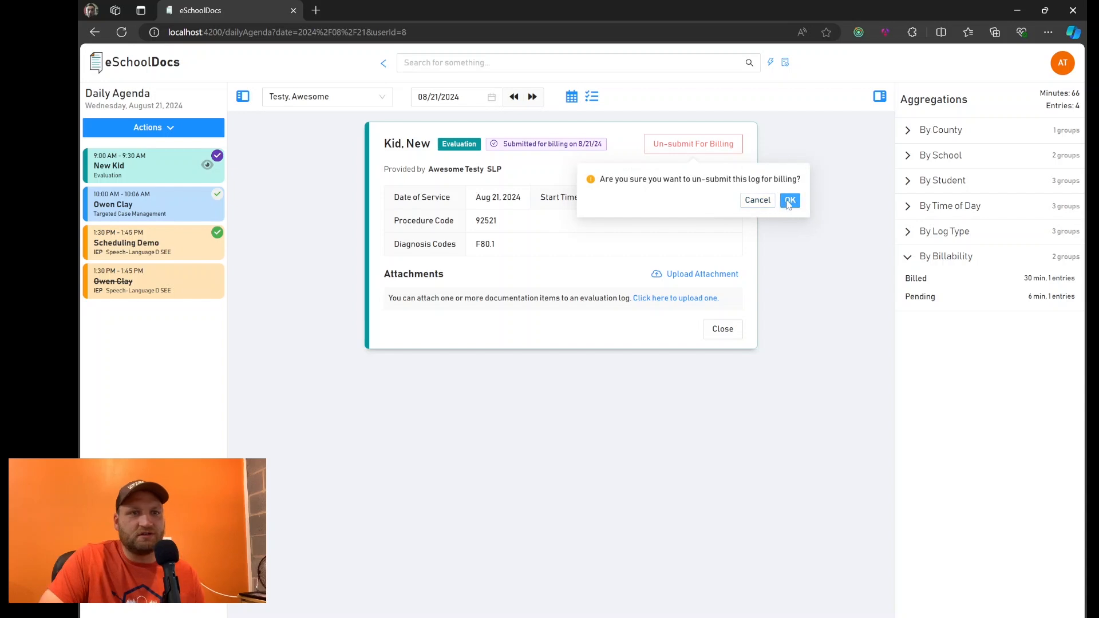
left_click(788, 201)
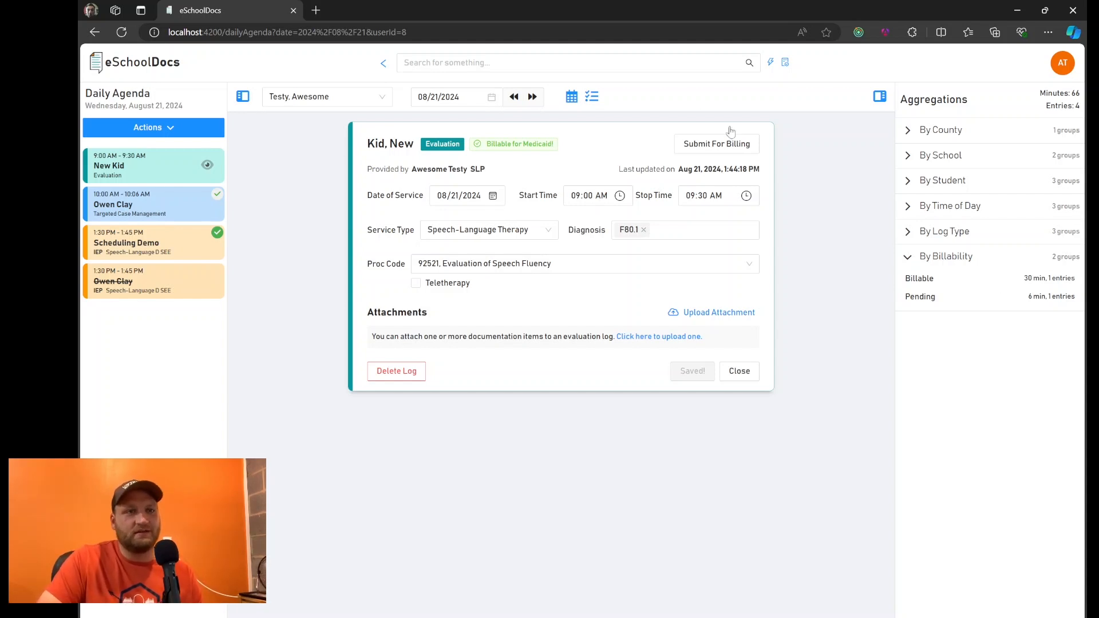
left_click(726, 146)
left_click(808, 201)
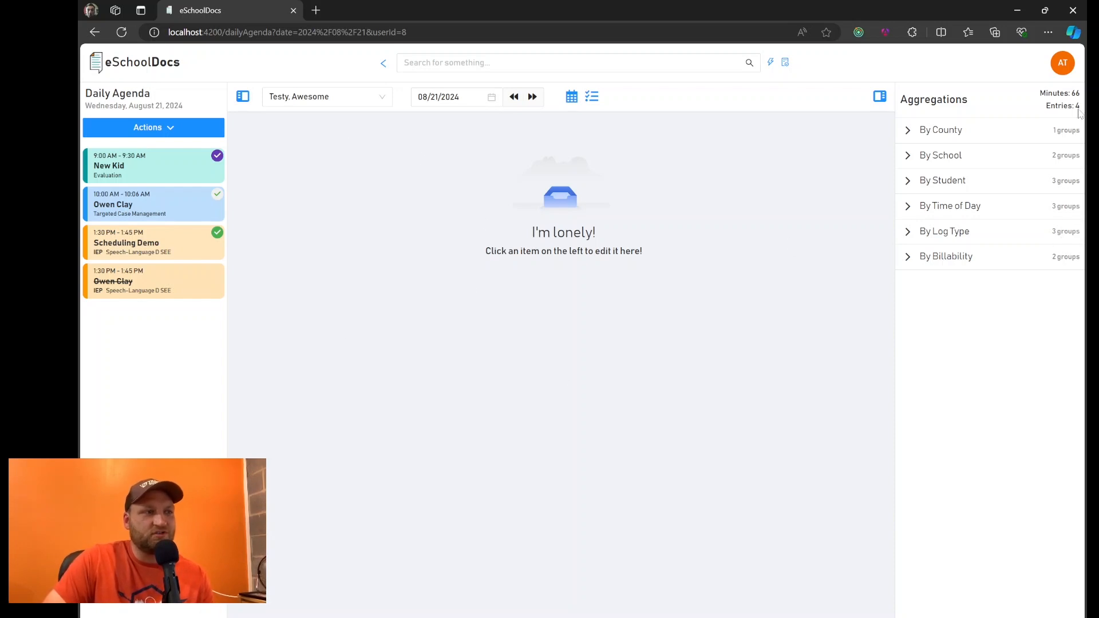
Open the 1:30 PM treatment log, the absent note and the 10:00 AM TCM log together, review them, and close them.
left_click(181, 255)
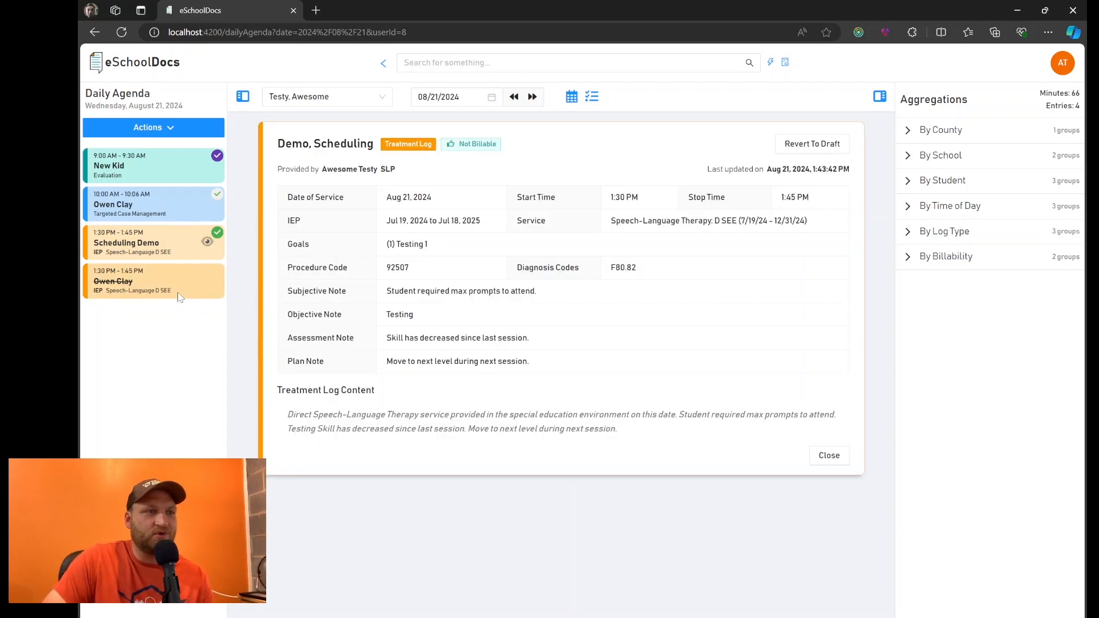
left_click(180, 291)
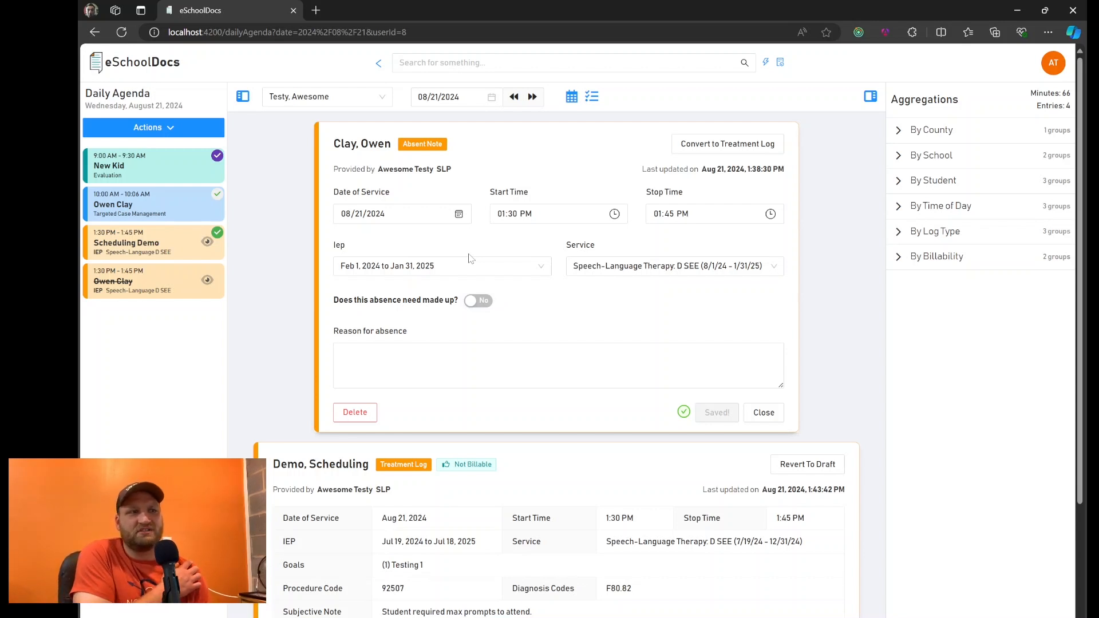
left_click(172, 204)
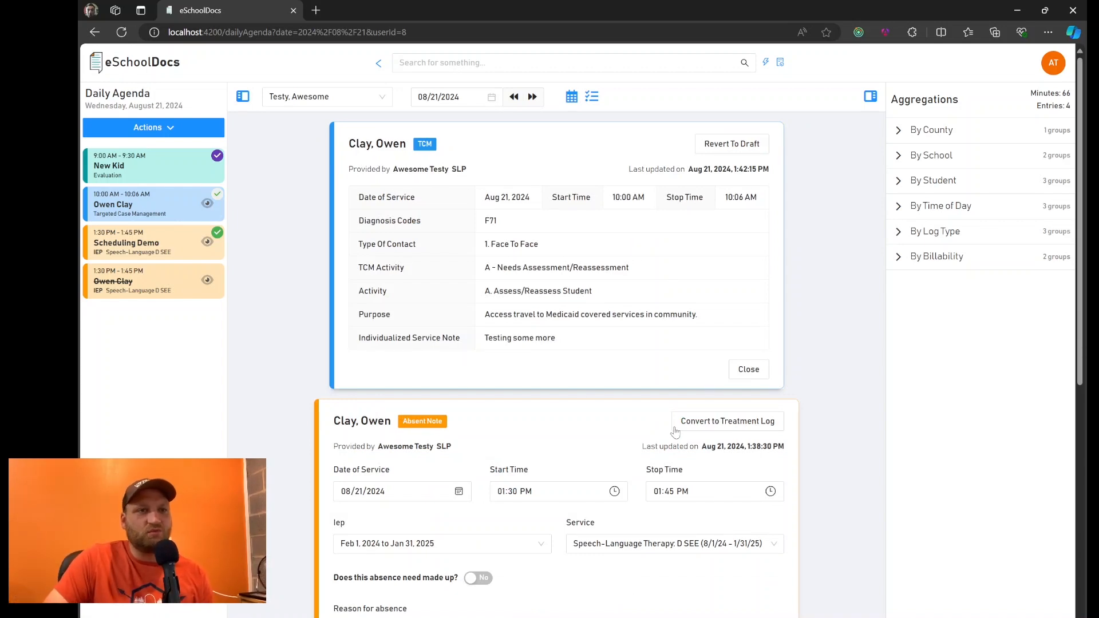
scroll(630, 401, "down", 5)
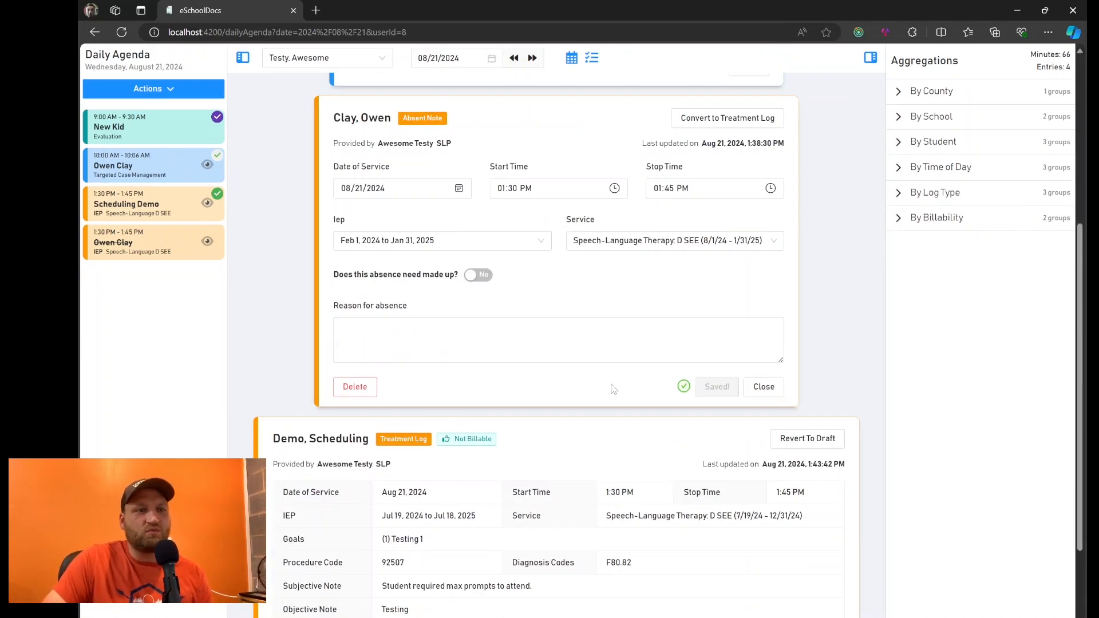
scroll(614, 389, "down", 2)
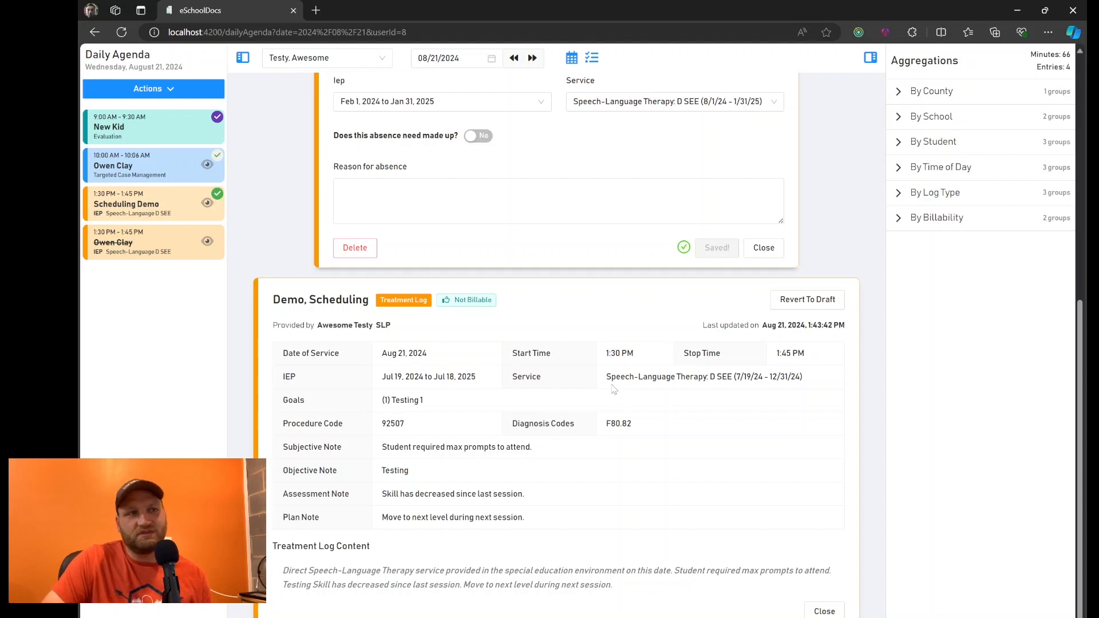
scroll(614, 389, "up", 7)
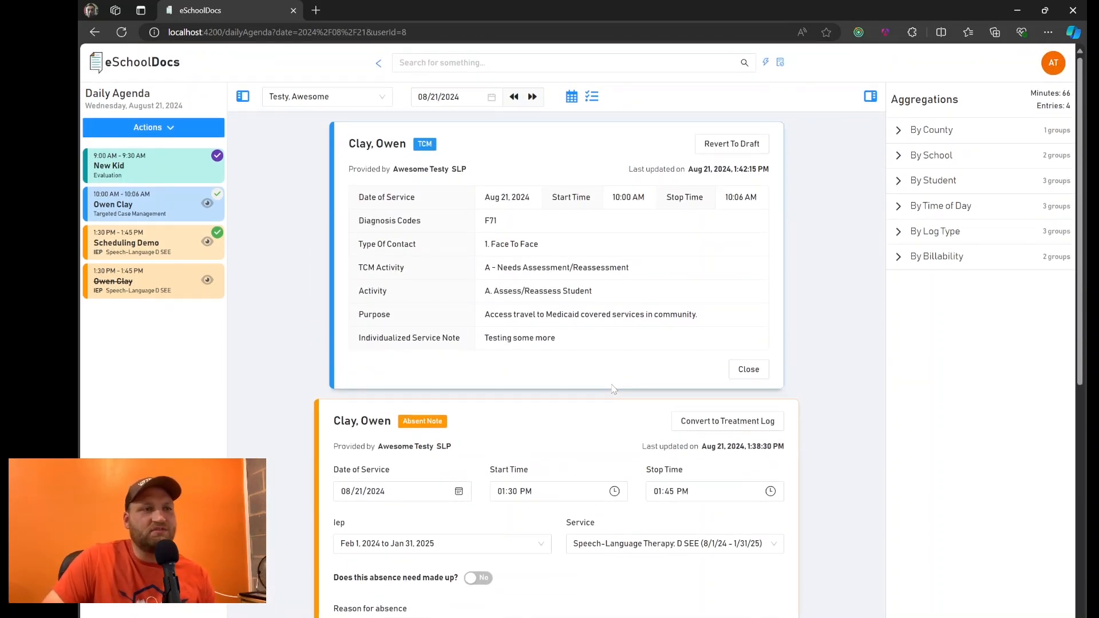
left_click(748, 369)
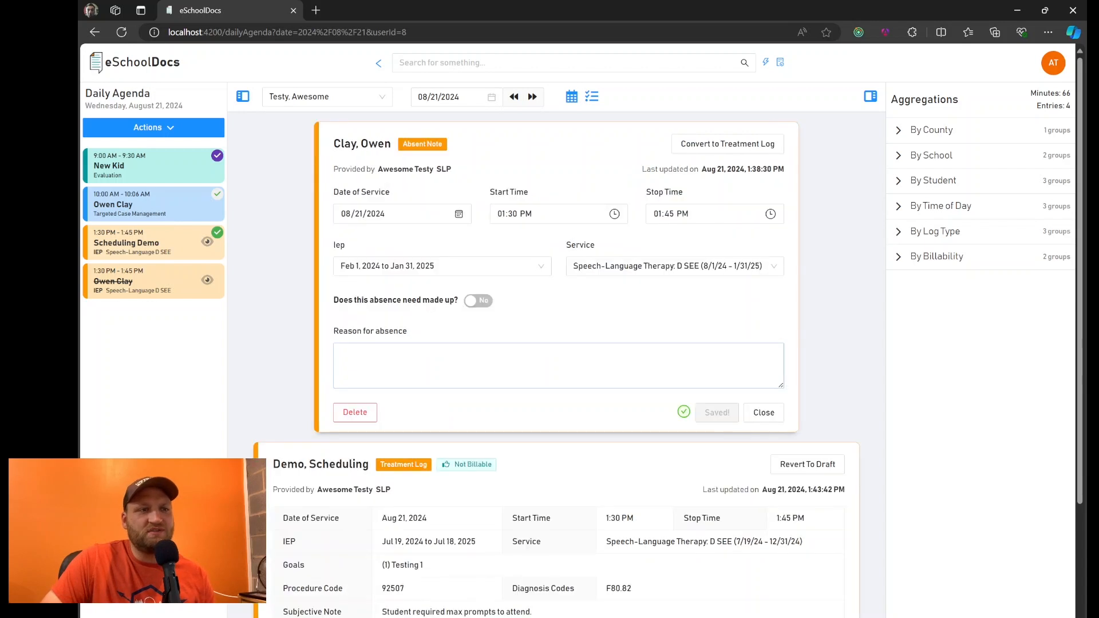
left_click(764, 412)
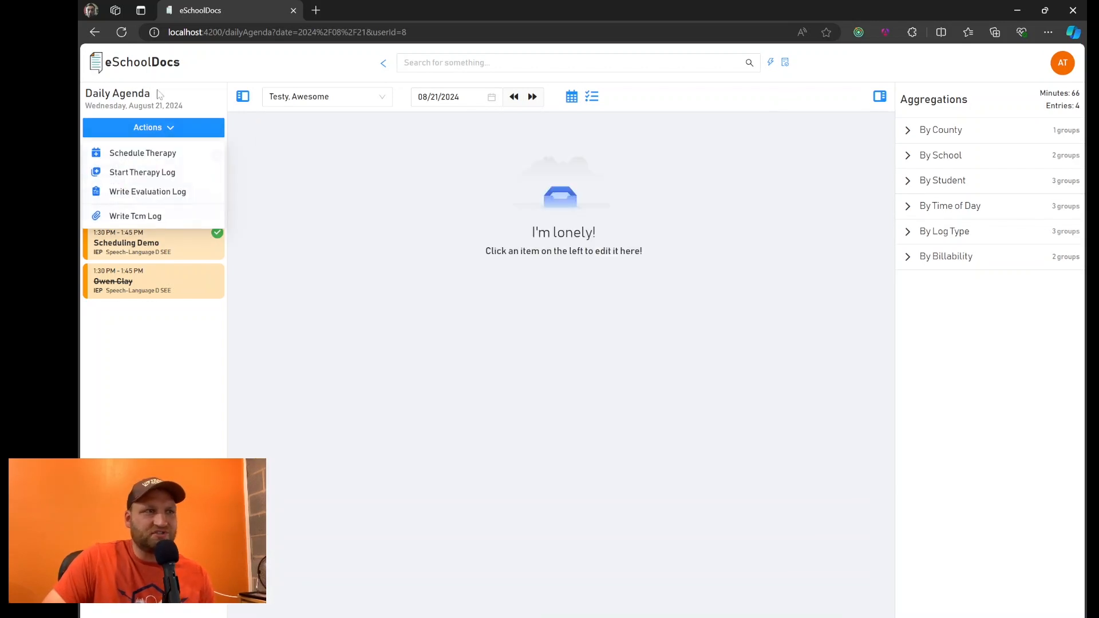